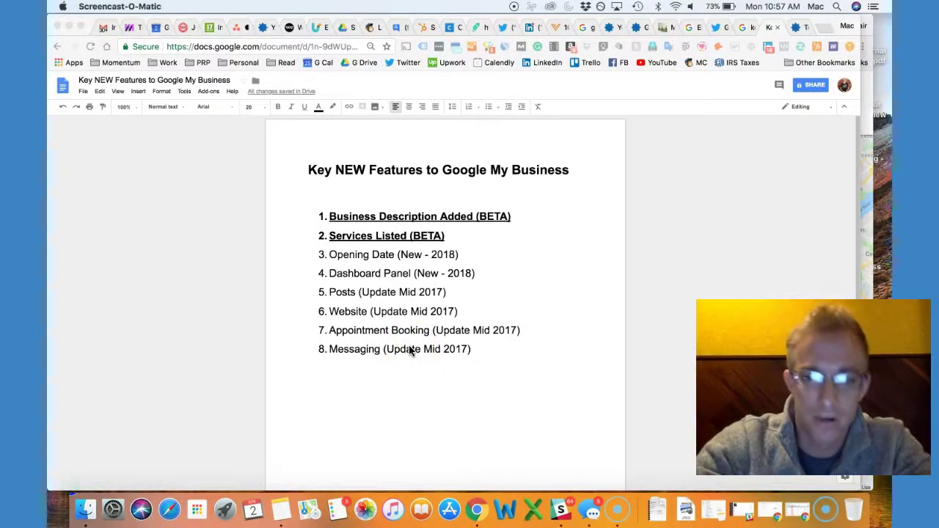
Review the list of new Google My Business features, highlighting the Business Description and Services Listed beta entries
left_click(398, 195)
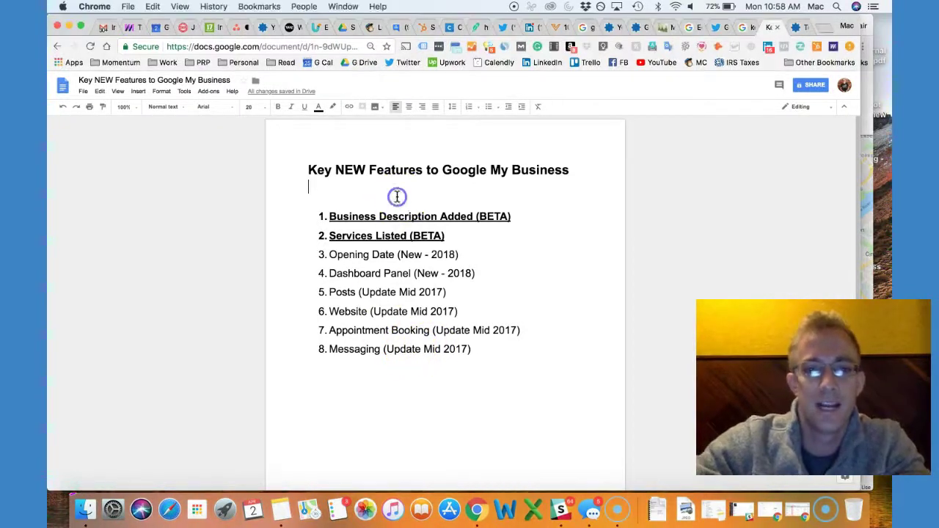
triple_click(437, 167)
left_click(448, 184)
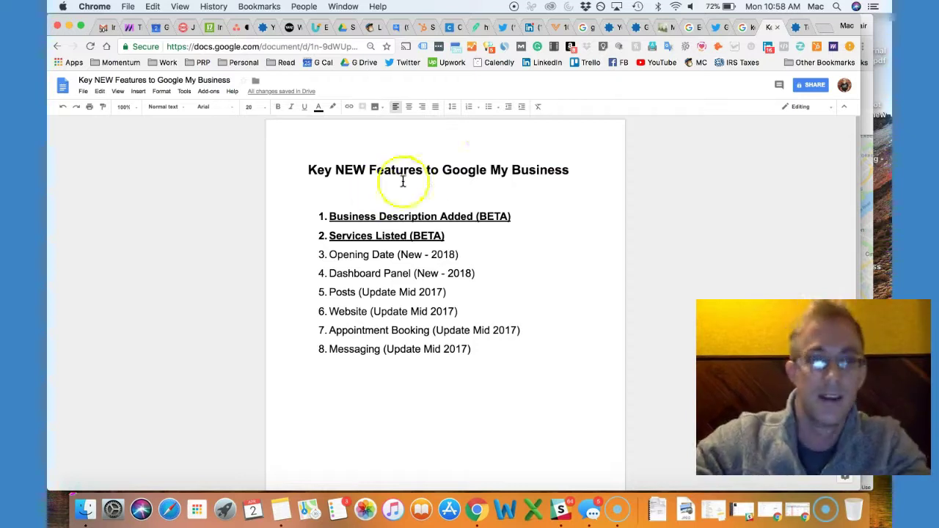
left_click_drag(455, 234, 320, 203)
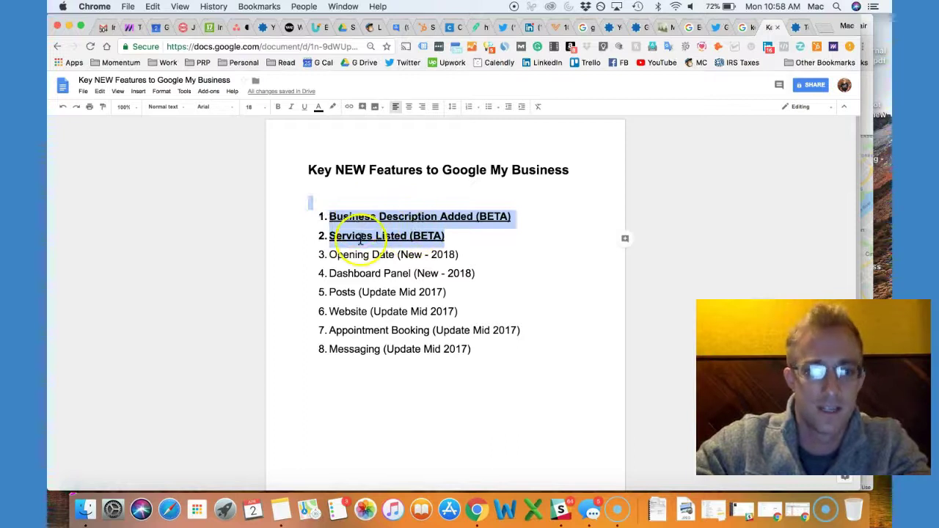
left_click(457, 193)
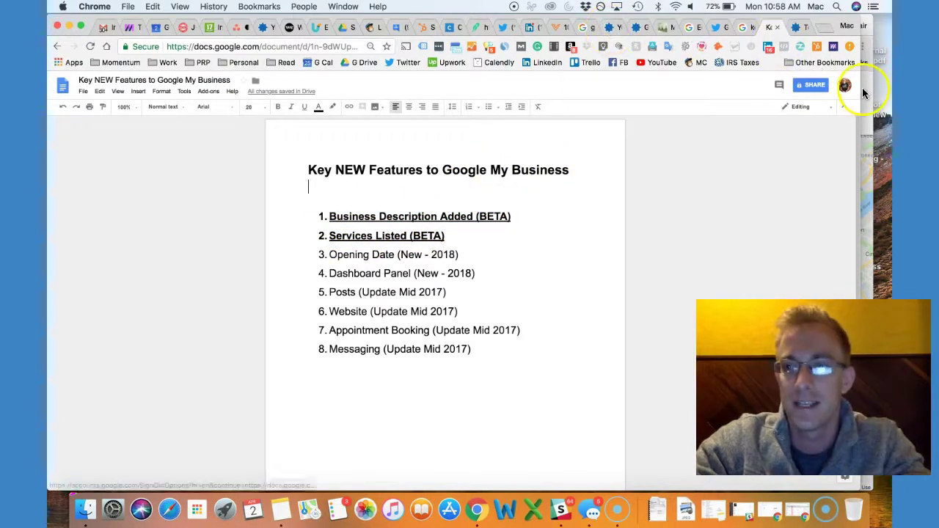
Switch to the Phone Repair Philly listing in Google My Business and examine the business description field on its Info page
key("super+grave")
left_click(718, 28)
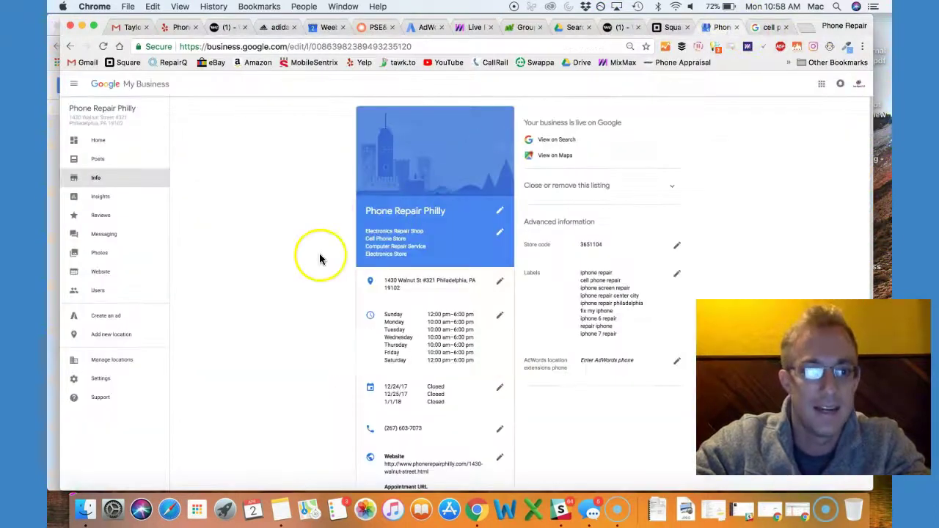
scroll(327, 268, "down", 5)
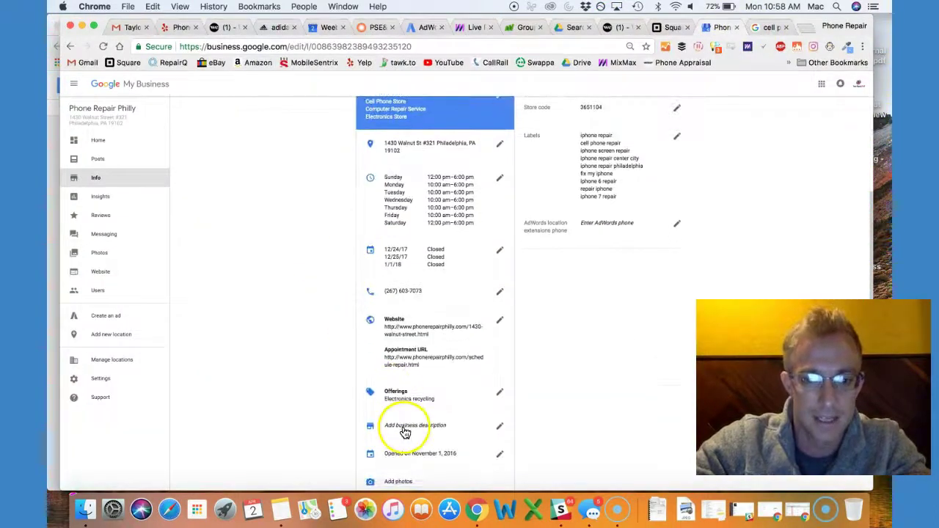
scroll(335, 433, "down", 1)
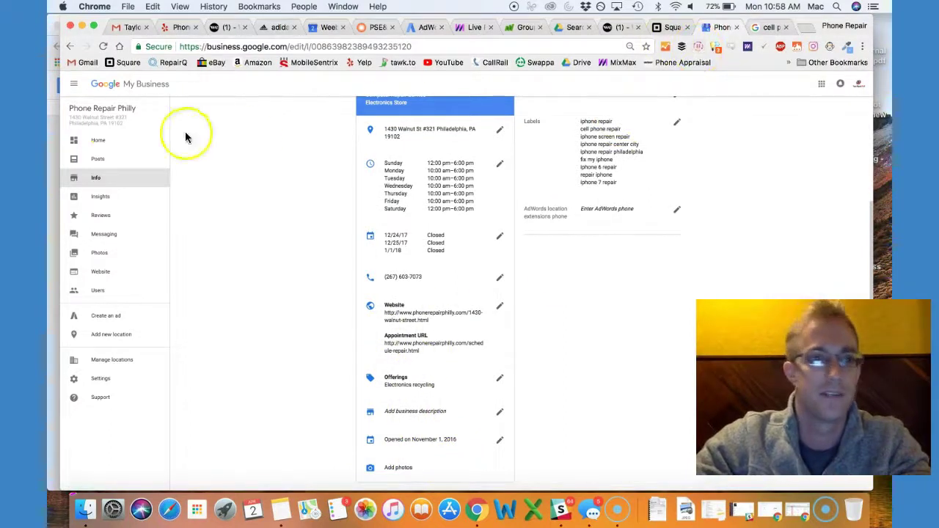
Go from the Google news results to the Search Engine Land article on adding business descriptions and read its announcement paragraph
left_click(53, 147)
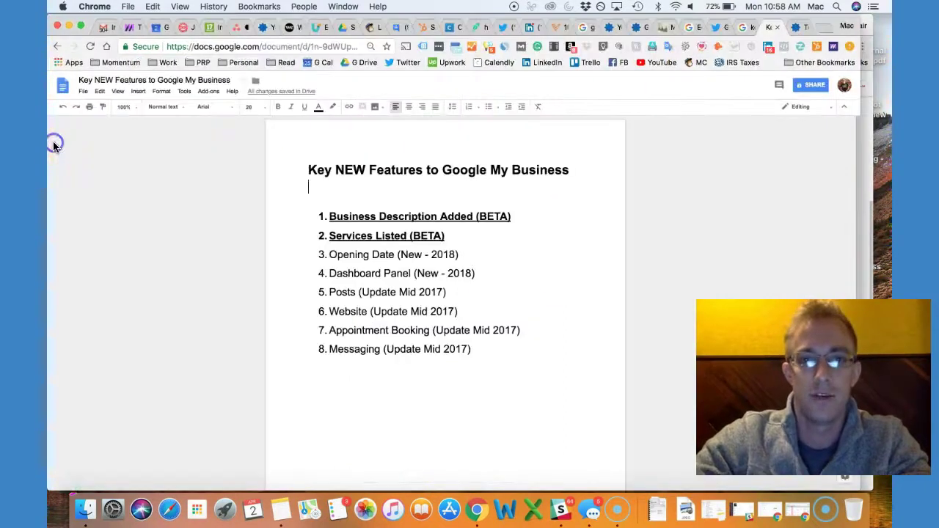
left_click(585, 30)
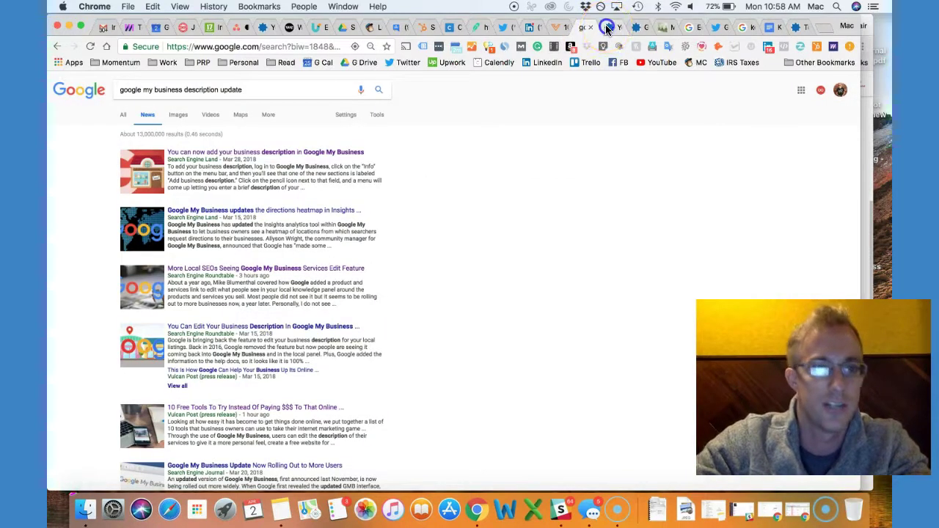
left_click(607, 28)
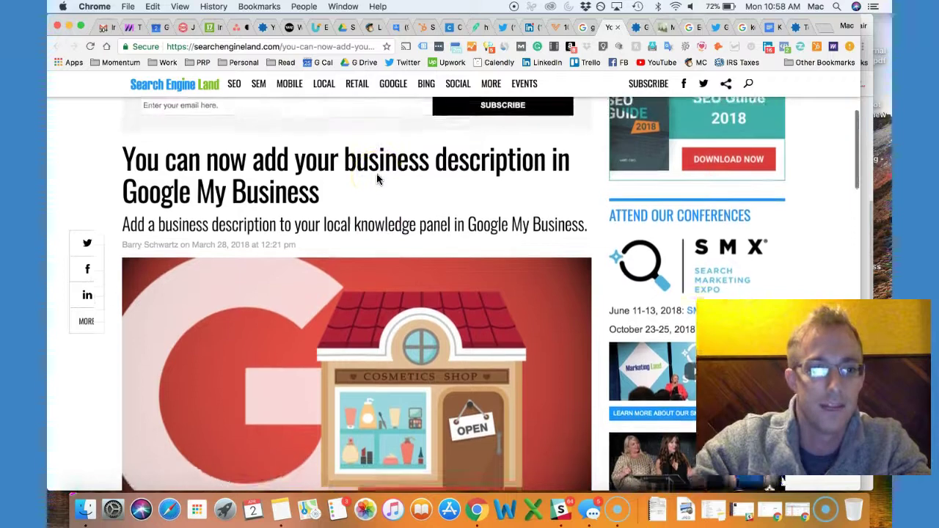
scroll(377, 178, "down", 20)
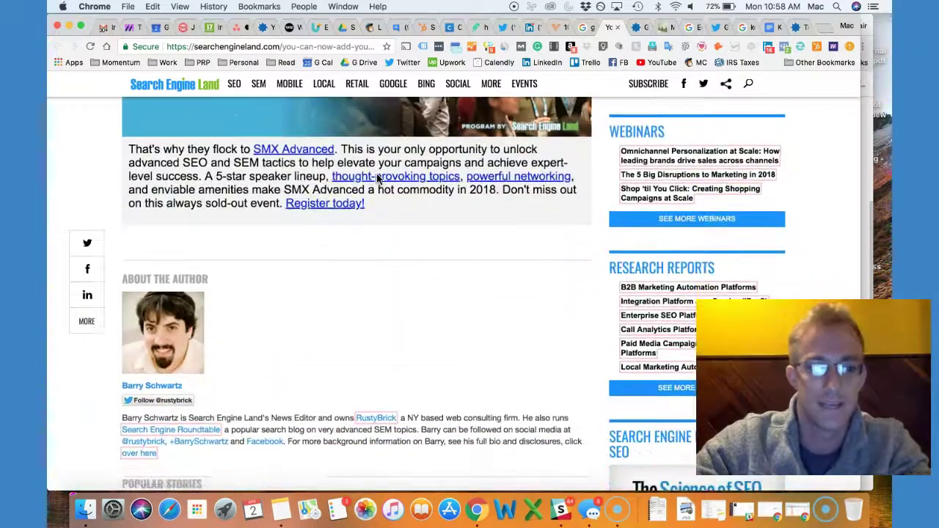
scroll(235, 343, "up", 20)
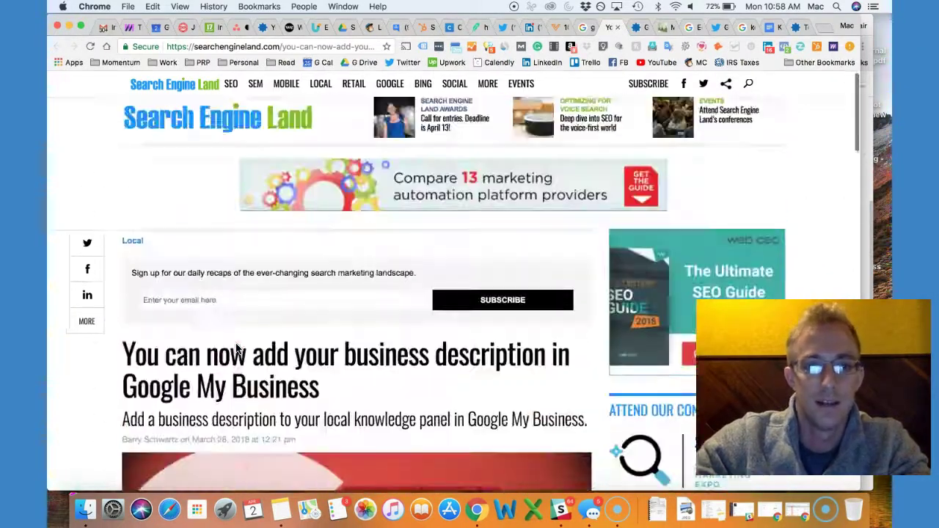
scroll(293, 360, "down", 5)
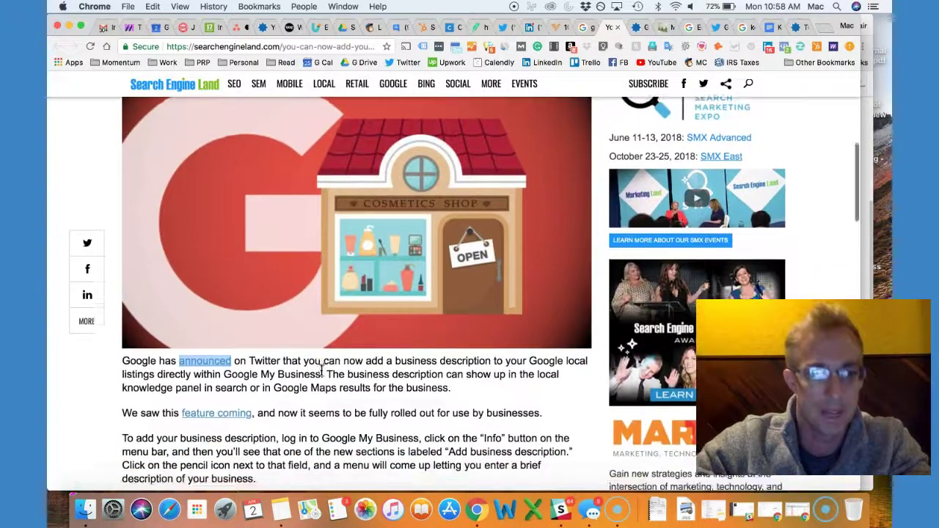
left_click(321, 366)
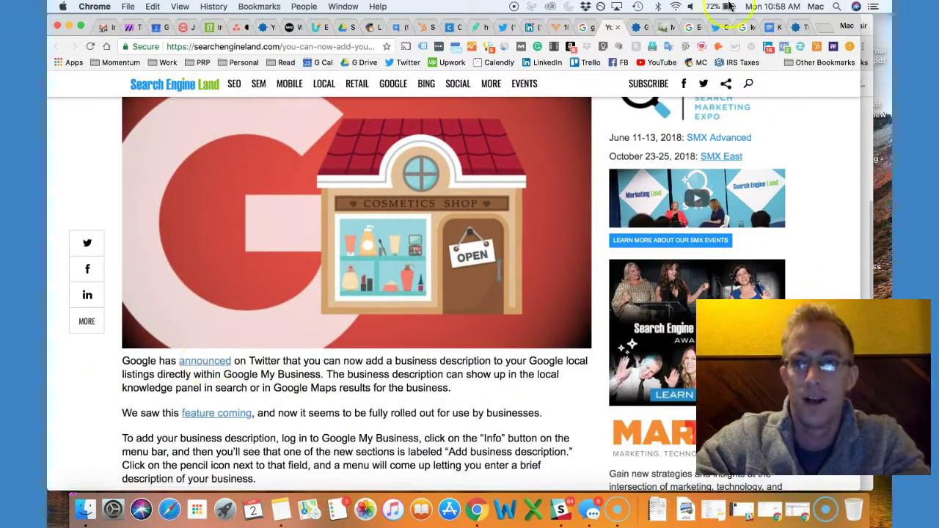
View the Google My Business tweet announcing listing descriptions and the help page on editing a business listing
left_click(721, 28)
scroll(486, 251, "down", 4)
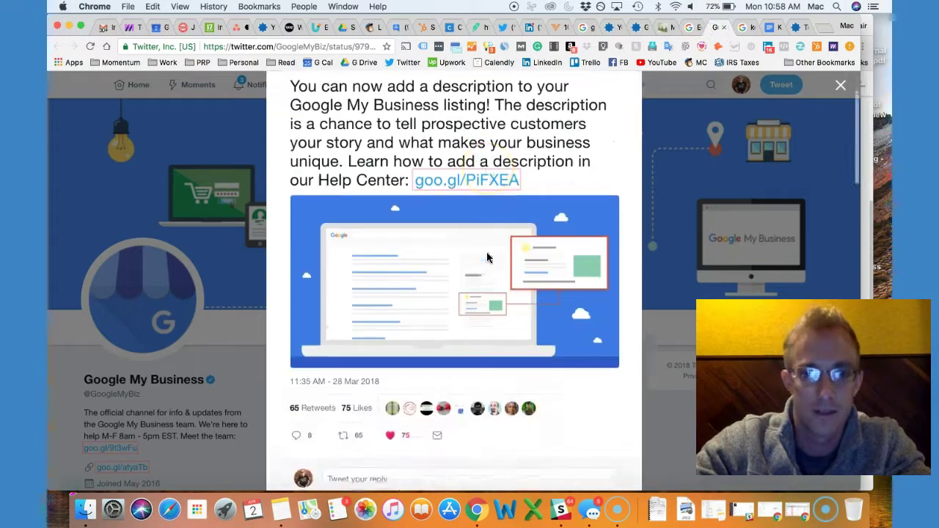
scroll(487, 252, "up", 4)
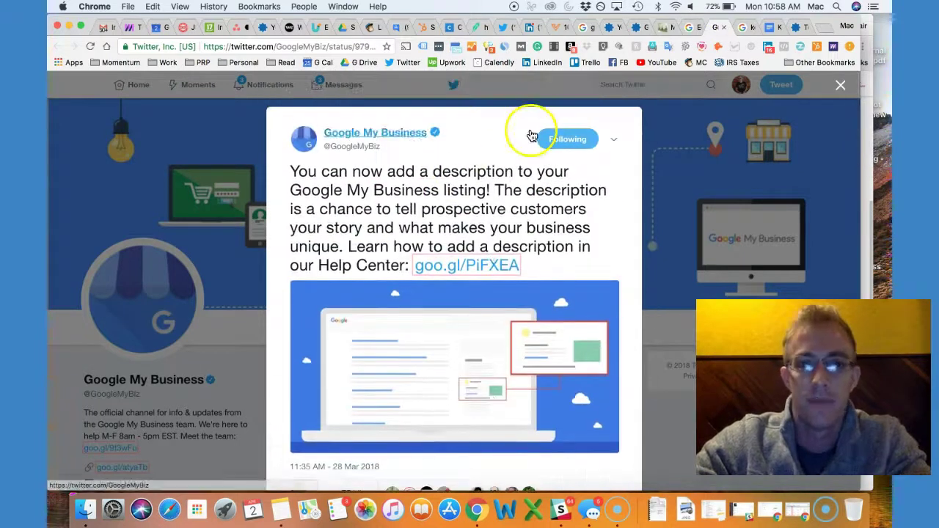
left_click(689, 28)
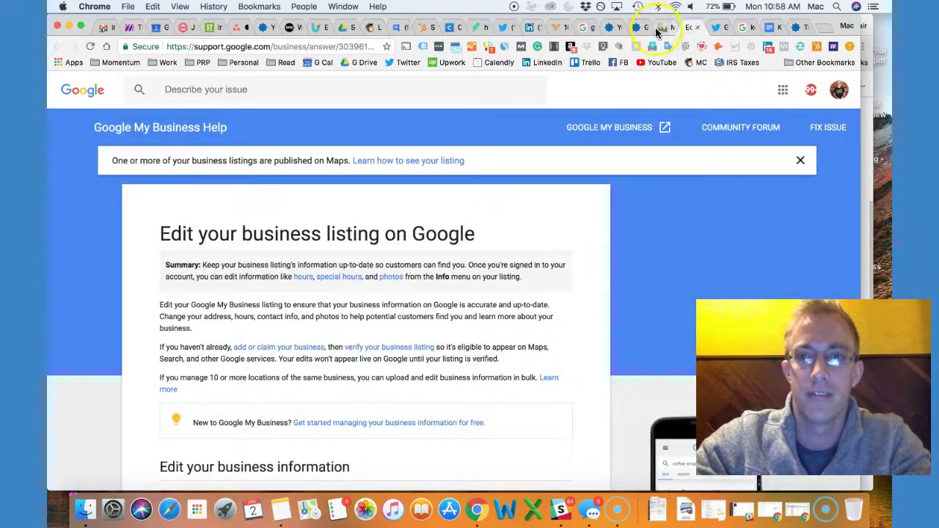
Read the Search Engine Land article on Google adding business descriptions, highlighting the passage about the feature's 2016 removal
left_click(657, 28)
left_click(637, 28)
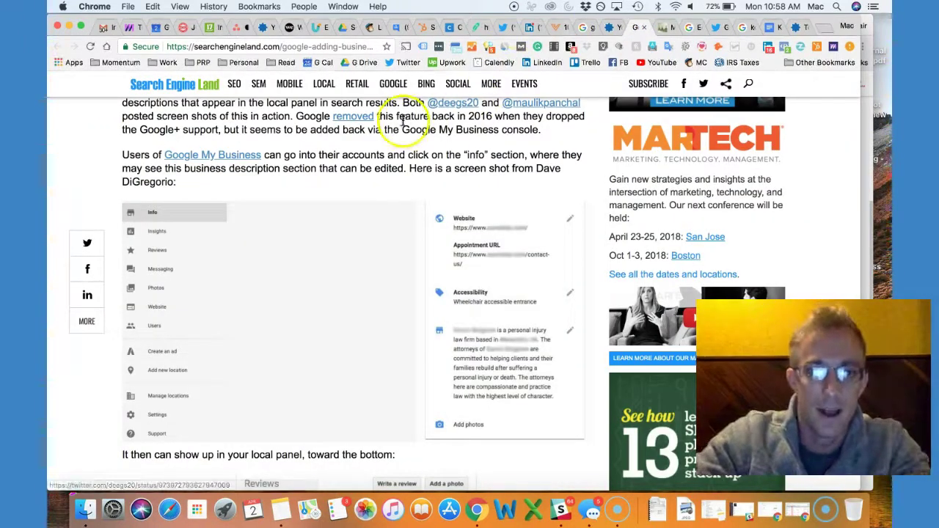
left_click_drag(397, 117, 495, 121)
left_click(449, 141)
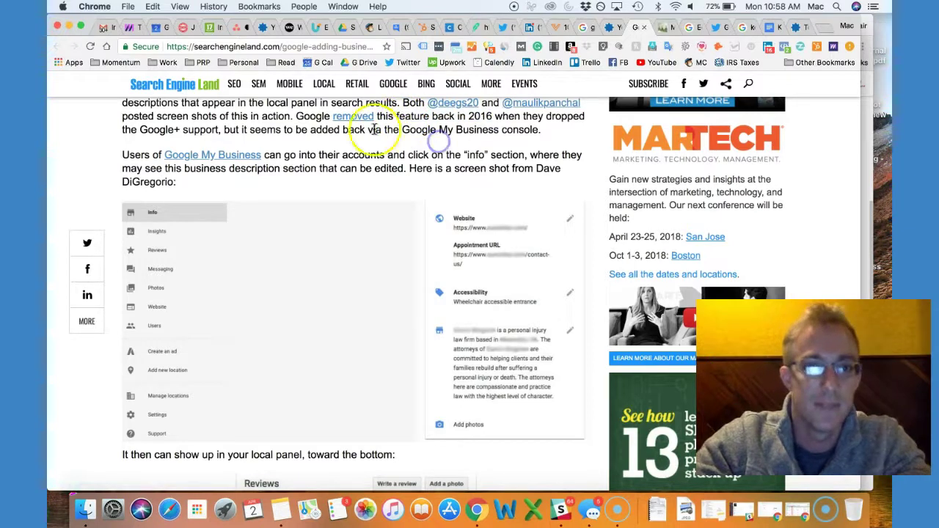
scroll(334, 152, "up", 2)
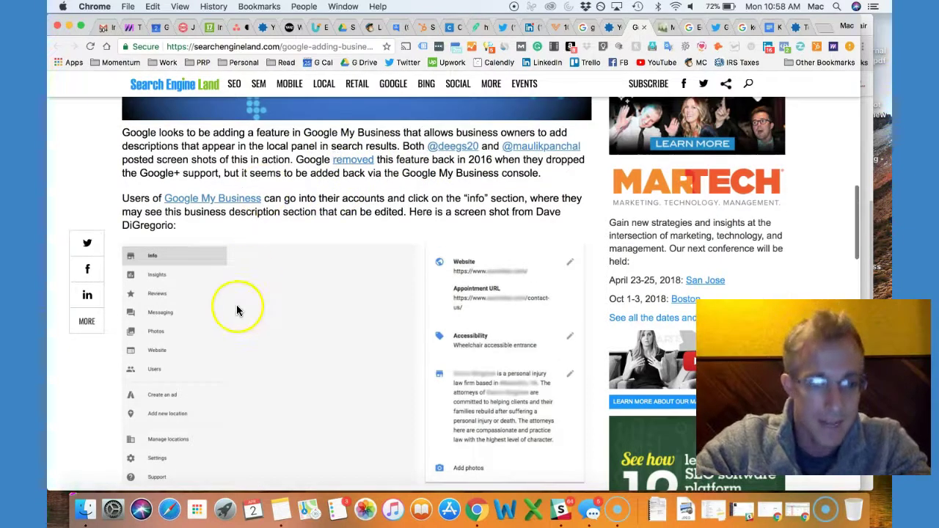
scroll(237, 310, "down", 2)
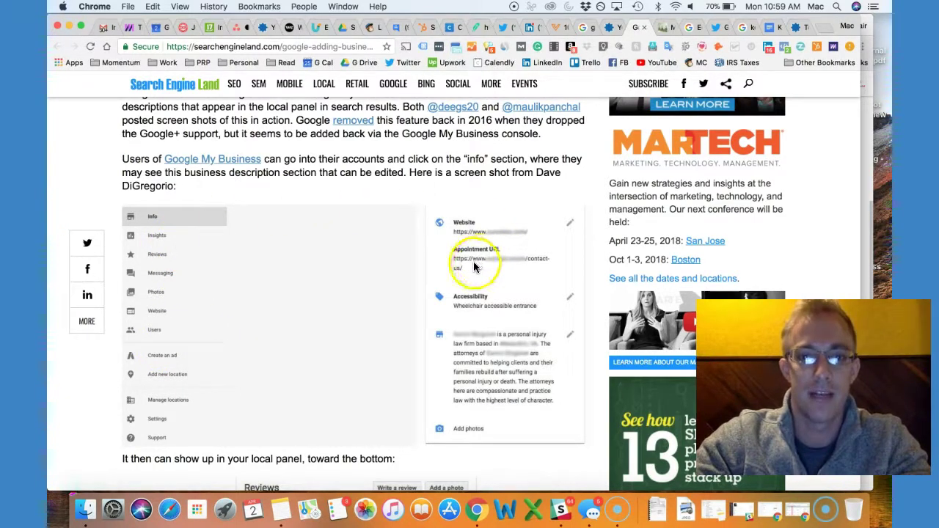
Inspect the Opening date editor in the Phone Repair Philly listing, close it without changes, and review the remaining Info fields
left_click(865, 111)
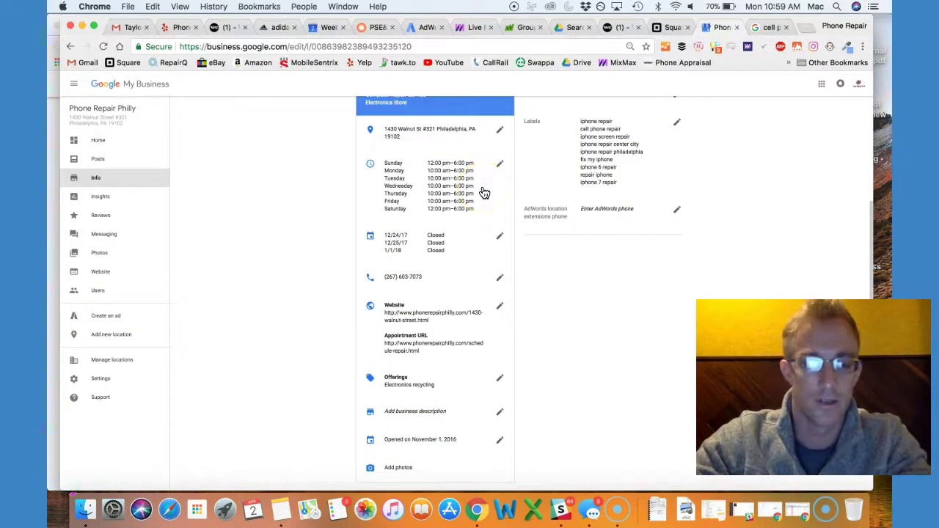
scroll(484, 193, "down", 1)
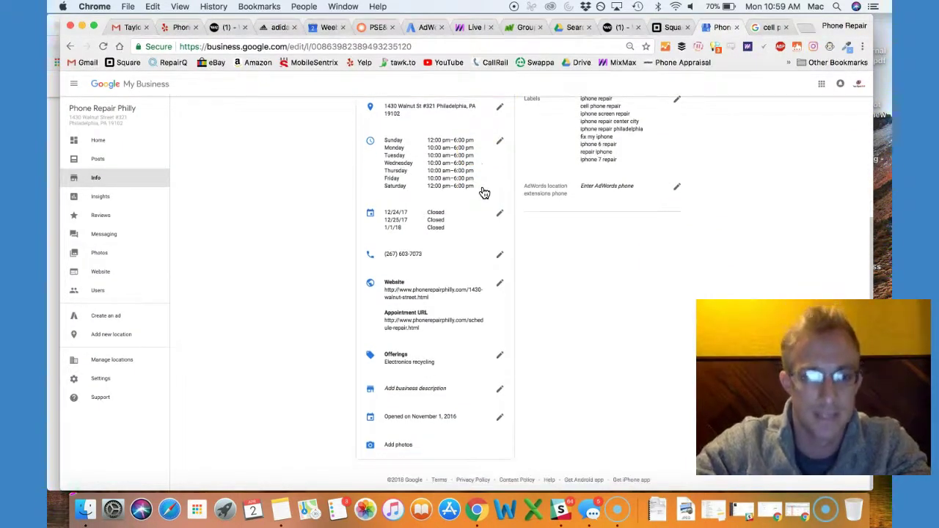
left_click(410, 416)
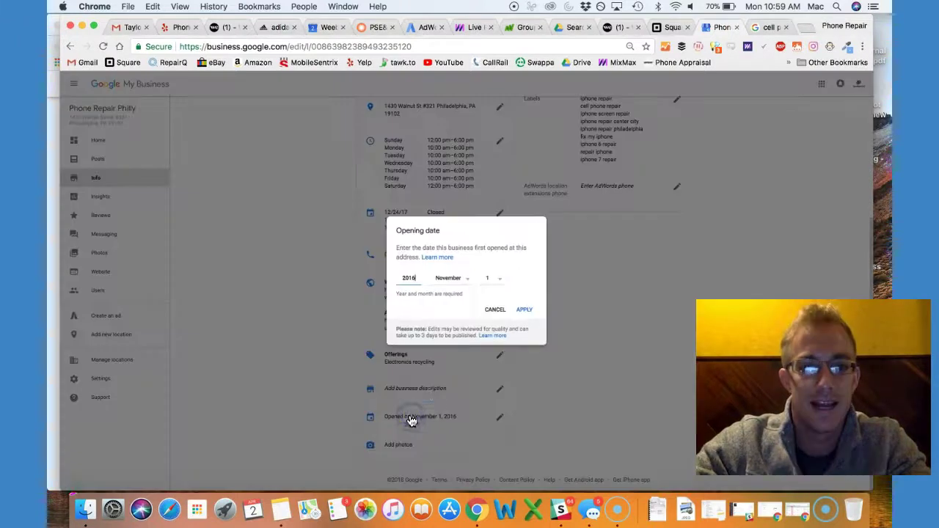
left_click(491, 308)
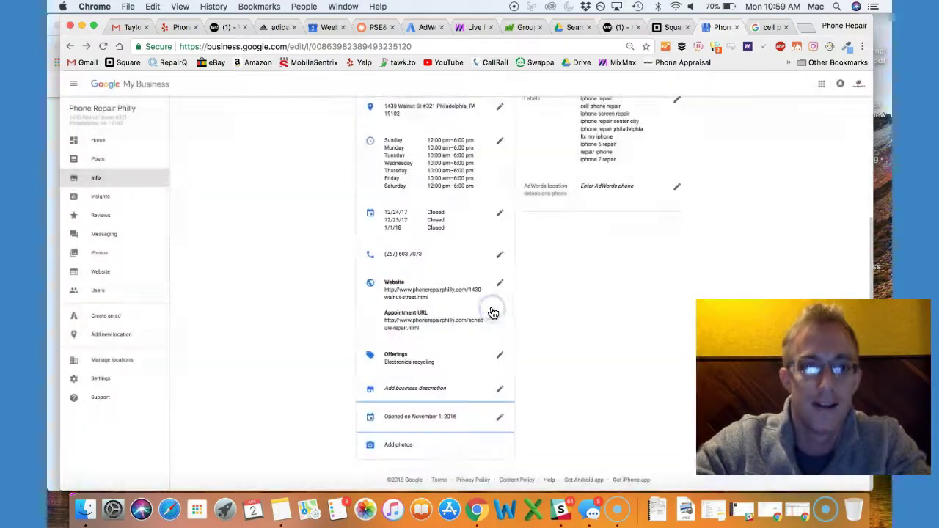
scroll(493, 314, "up", 2)
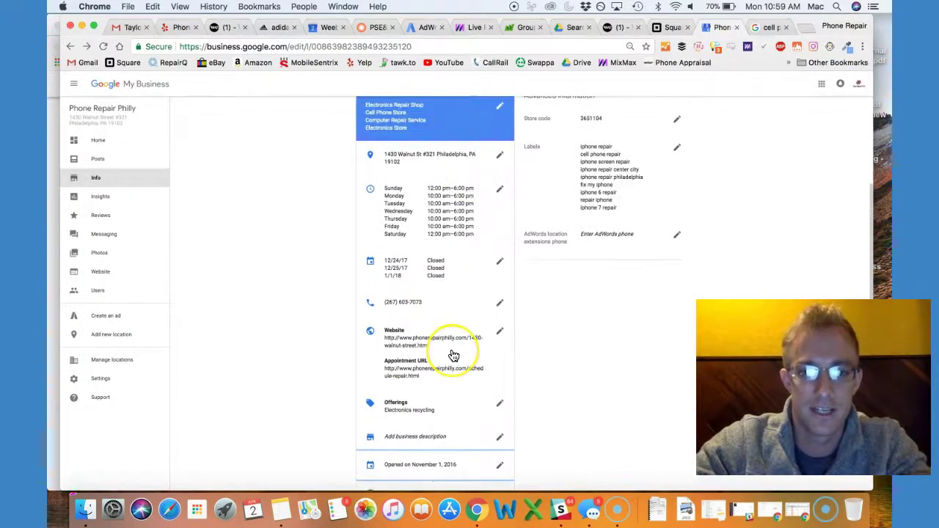
scroll(453, 355, "up", 3)
scroll(451, 357, "down", 4)
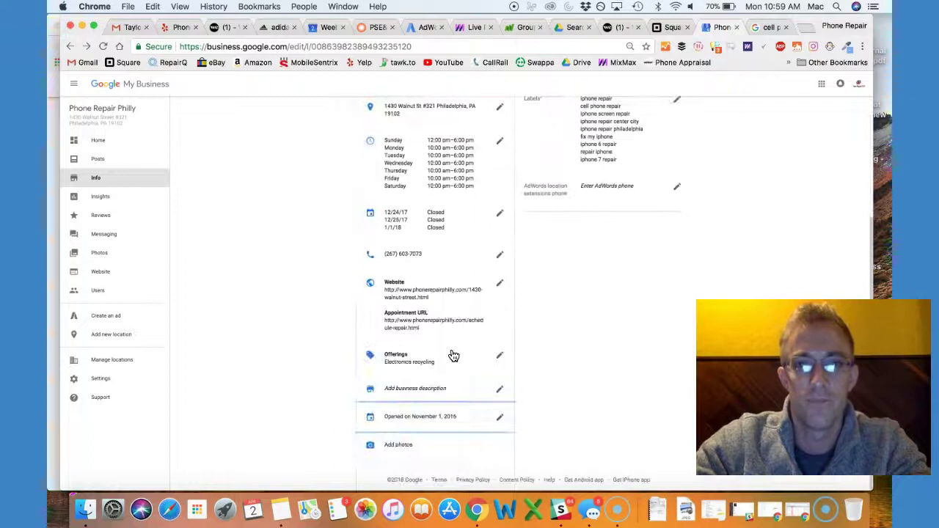
Check the key features list again and examine the article's example of a description in the local panel
left_click(53, 172)
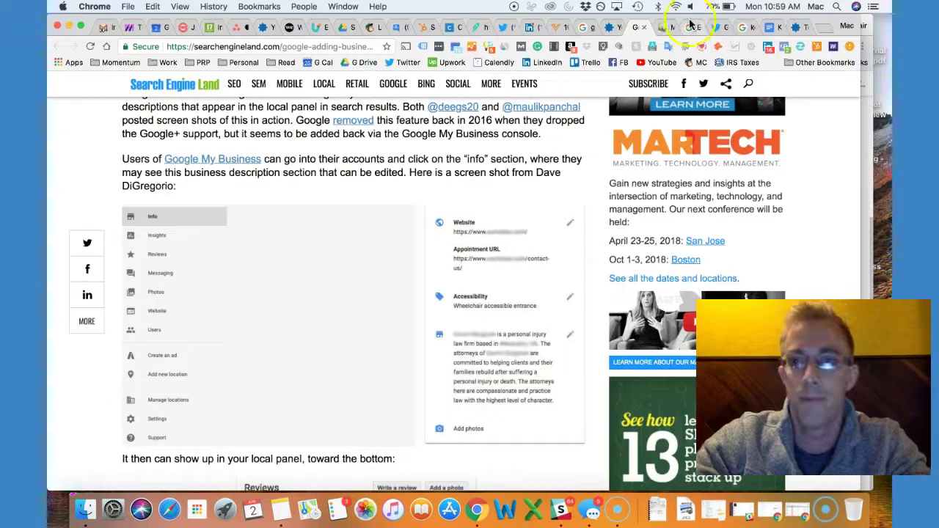
left_click(768, 28)
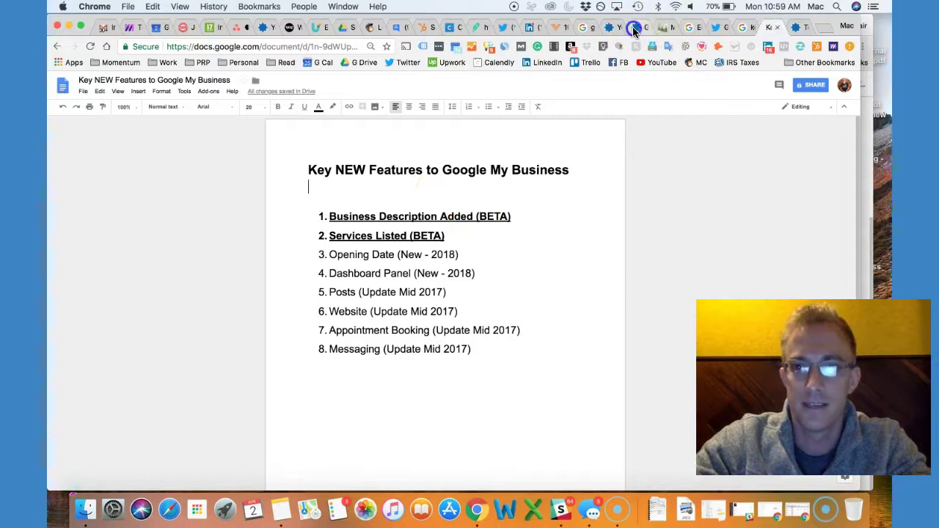
left_click(633, 30)
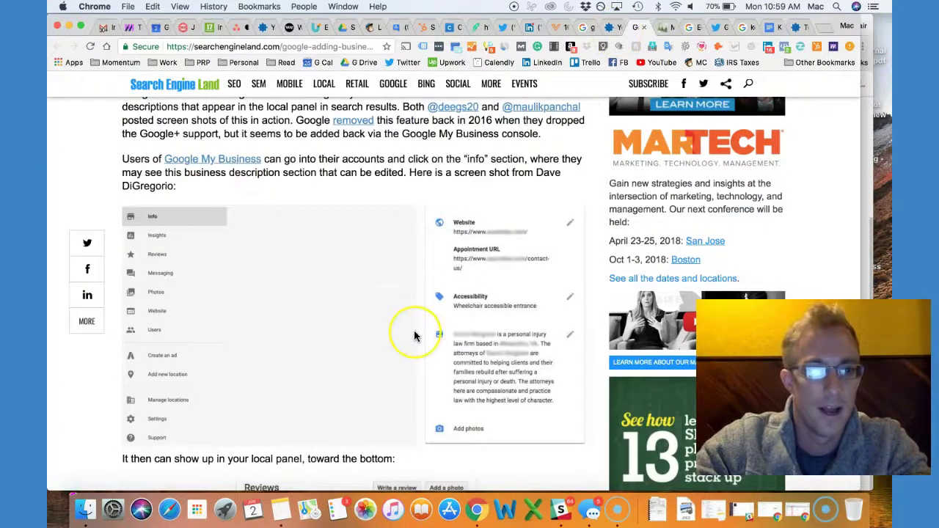
scroll(414, 336, "up", 2)
scroll(414, 336, "down", 10)
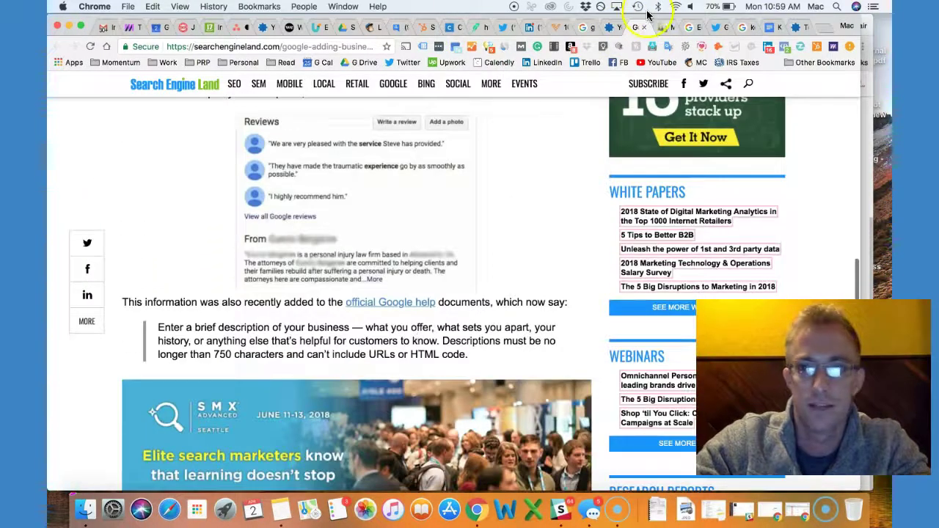
Examine the screenshot of the "From the business" description dialog in the article on adding your business description
left_click(608, 27)
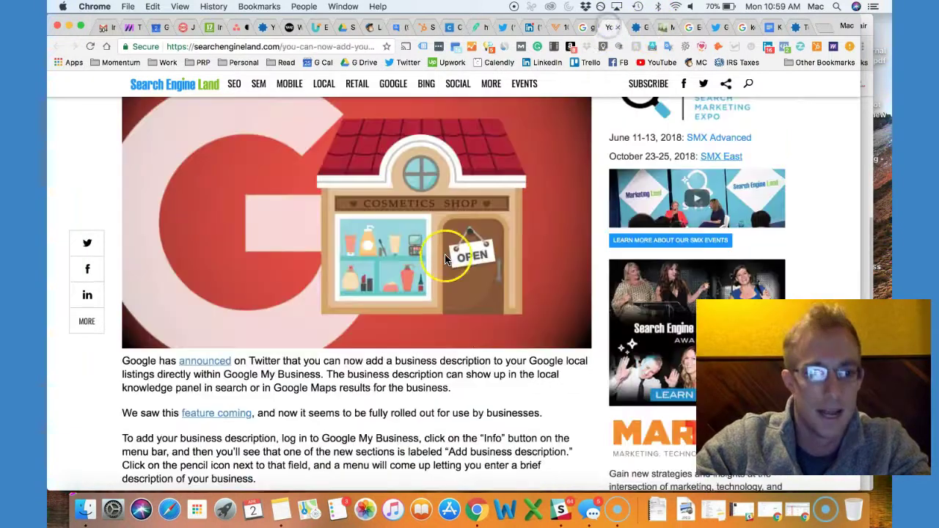
scroll(445, 256, "down", 8)
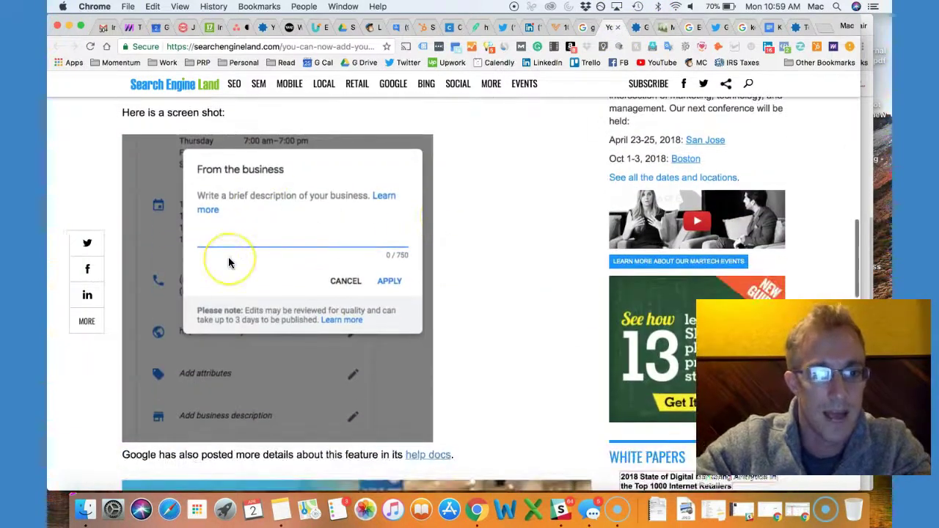
scroll(230, 262, "down", 4)
scroll(230, 262, "up", 2)
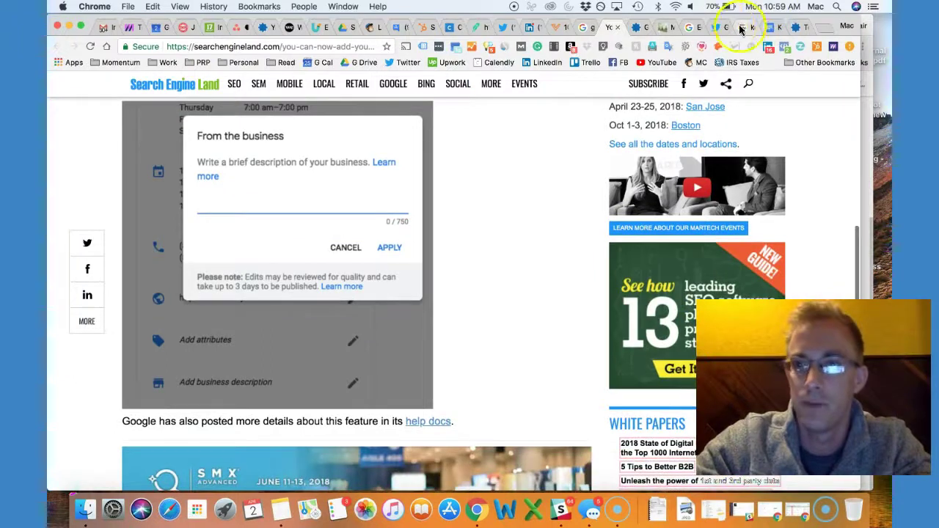
Look through the "Top 10 local search insights of 2017" article, the Google My Business description tweet and the listing-editing help page
left_click(802, 29)
scroll(492, 210, "down", 10)
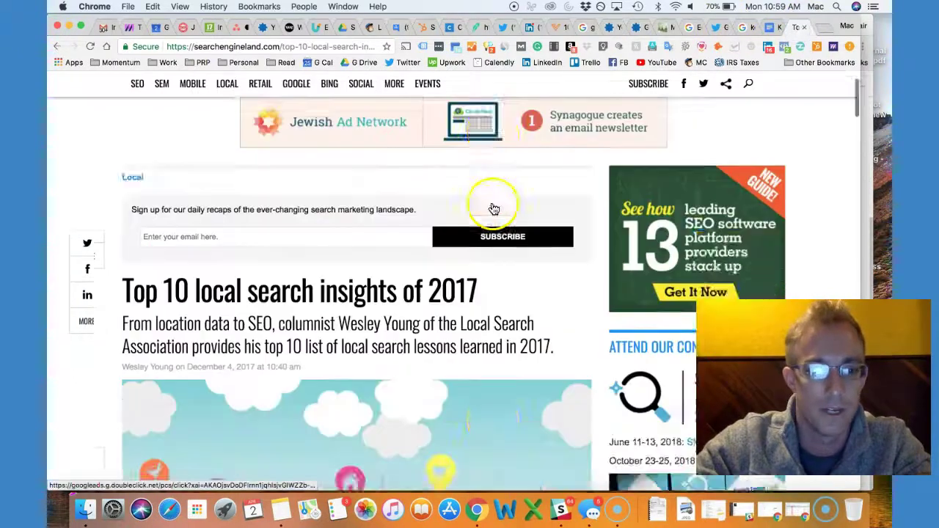
scroll(455, 267, "down", 5)
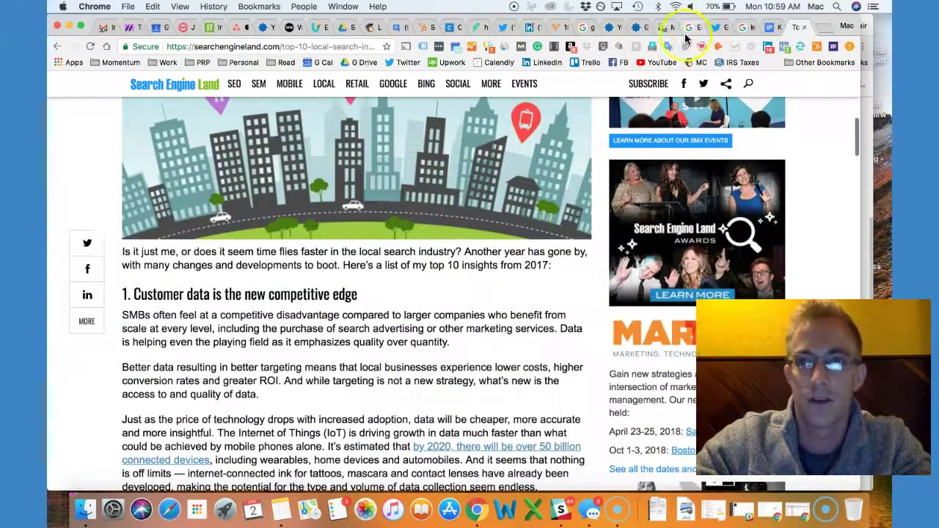
left_click(685, 30)
left_click(723, 28)
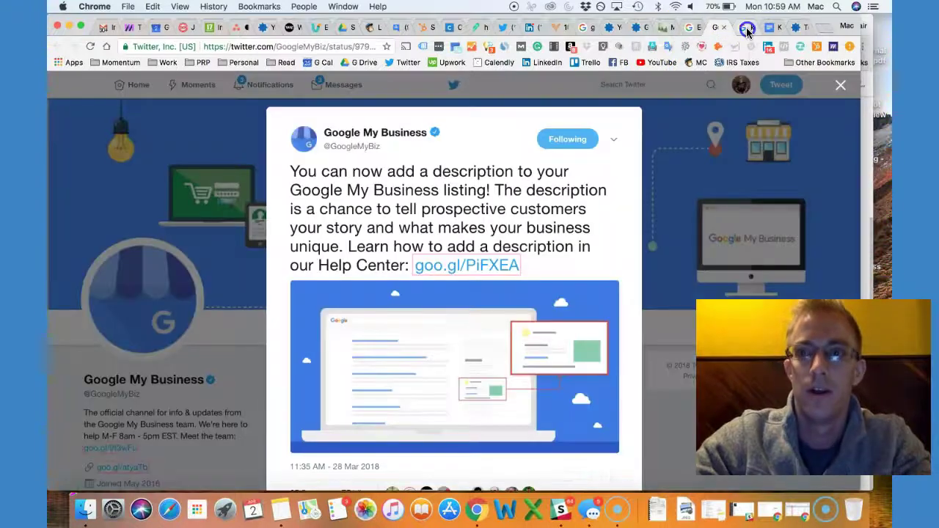
left_click(743, 28)
left_click(689, 28)
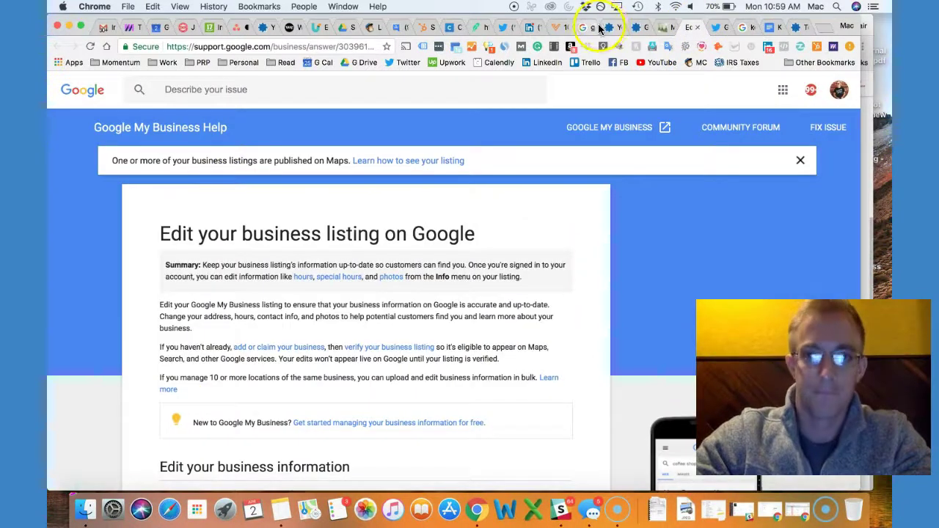
left_click(610, 27)
Go through the key new features document, highlighting the items from Opening Date down to Messaging
left_click(768, 33)
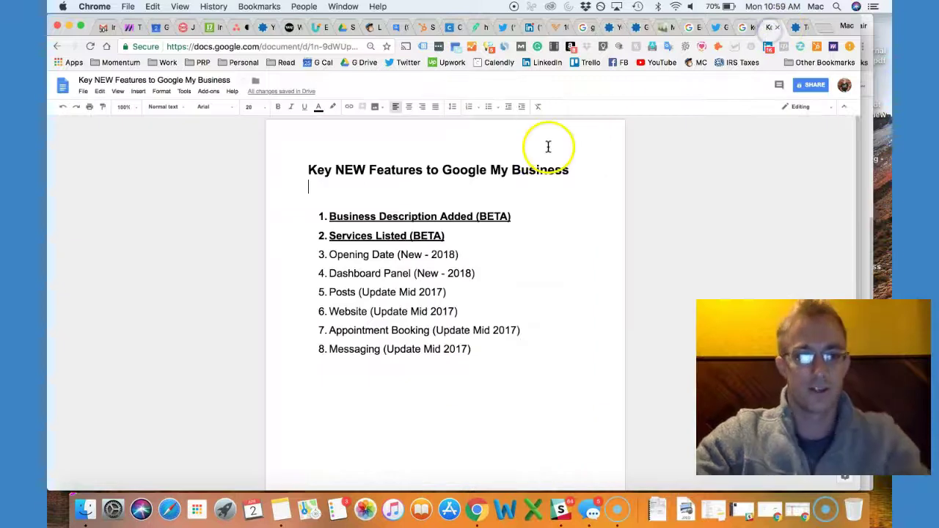
left_click_drag(460, 256, 335, 269)
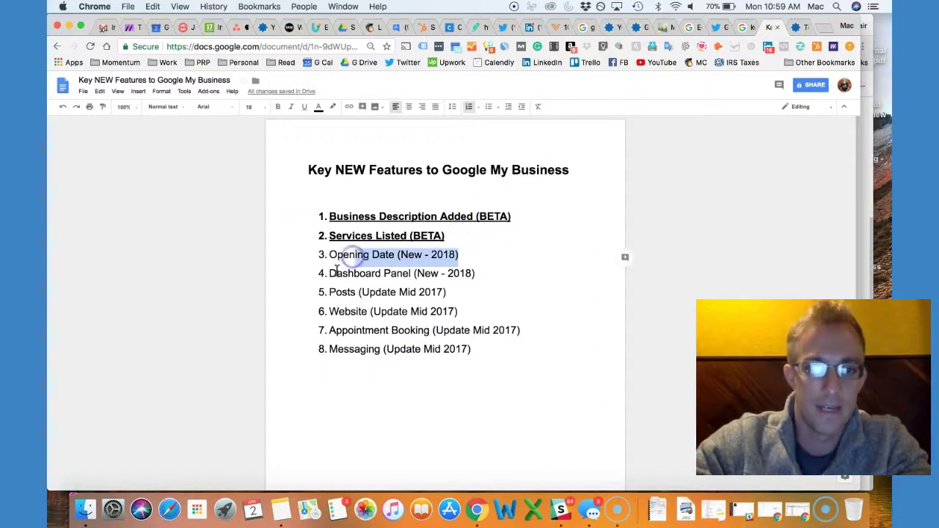
triple_click(336, 273)
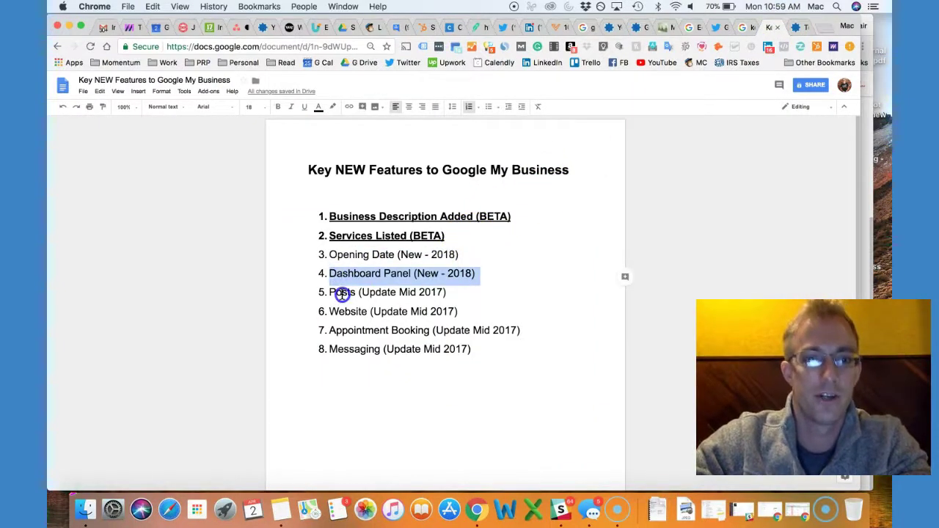
double_click(342, 292)
double_click(349, 312)
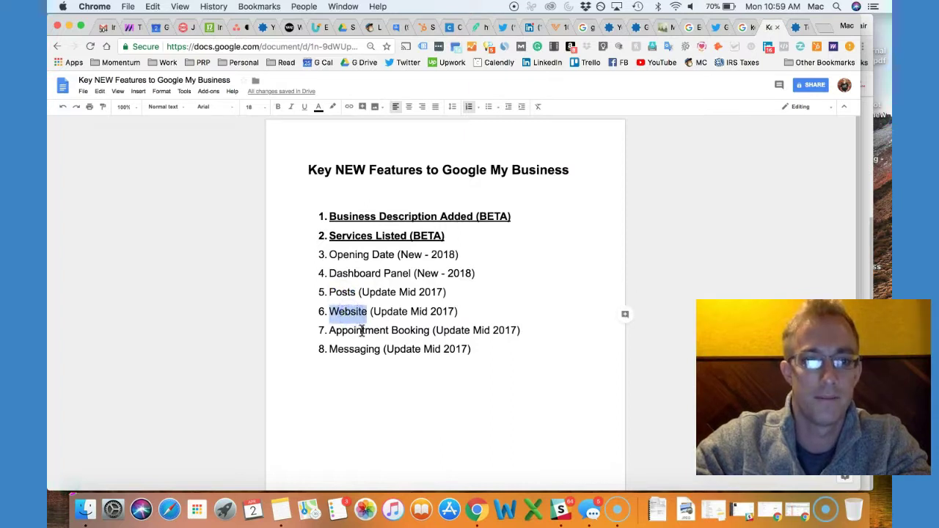
triple_click(362, 331)
double_click(363, 349)
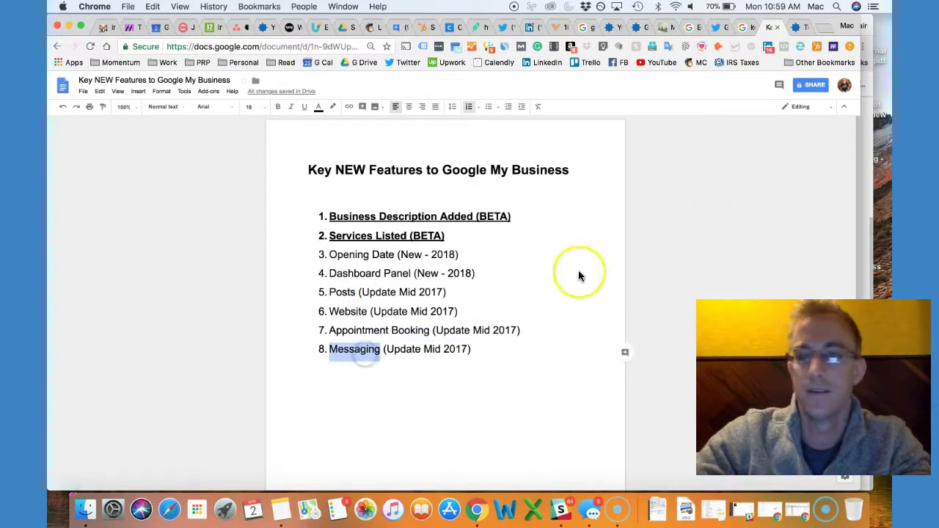
left_click_drag(487, 348, 326, 290)
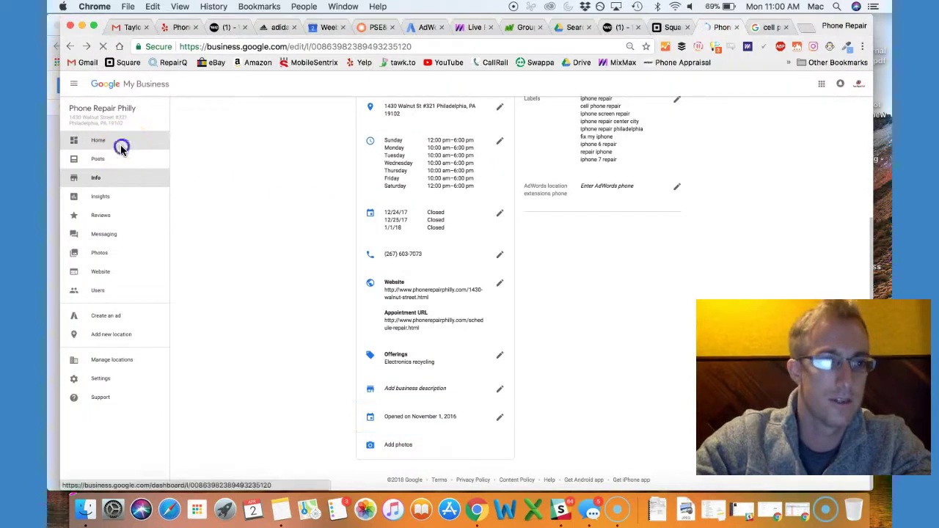
Inspect the Phone Repair Philly Home dashboard, check the post editor without publishing, and view the listing's photos
left_click(120, 144)
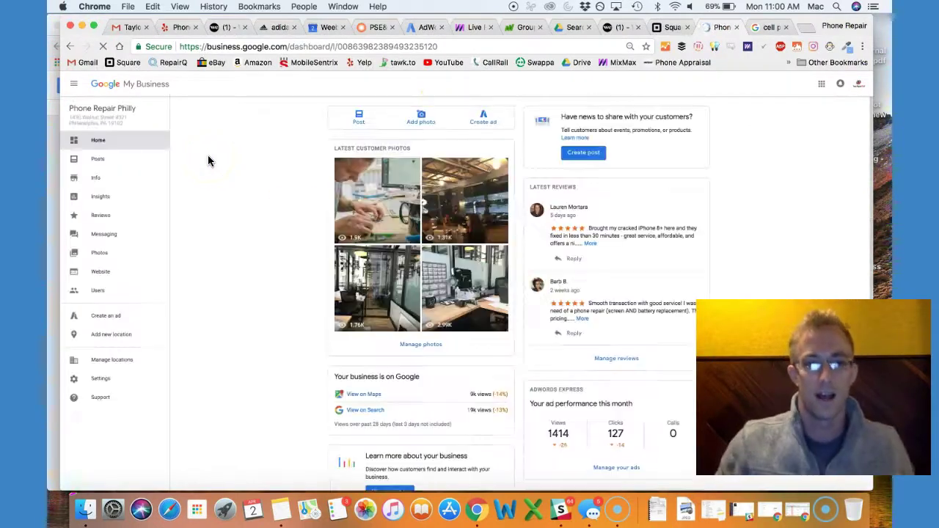
left_click(368, 117)
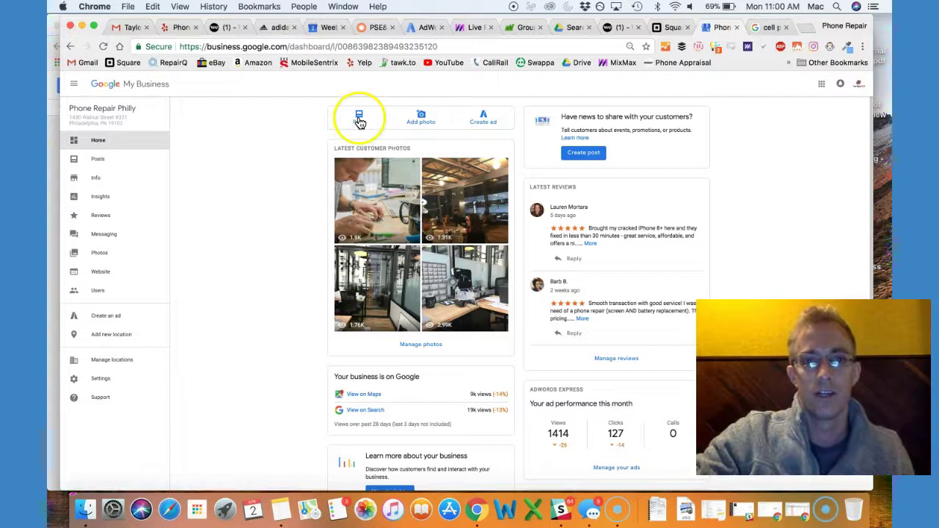
left_click(359, 121)
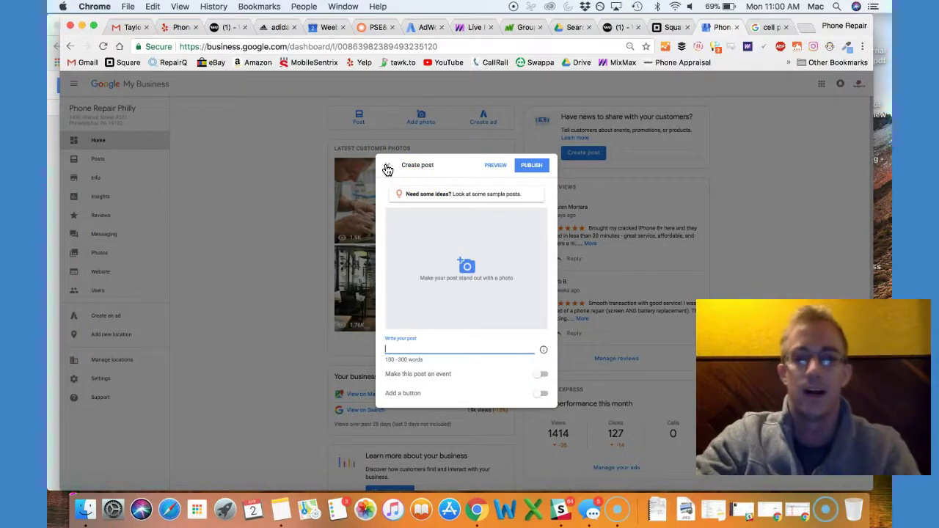
left_click(387, 167)
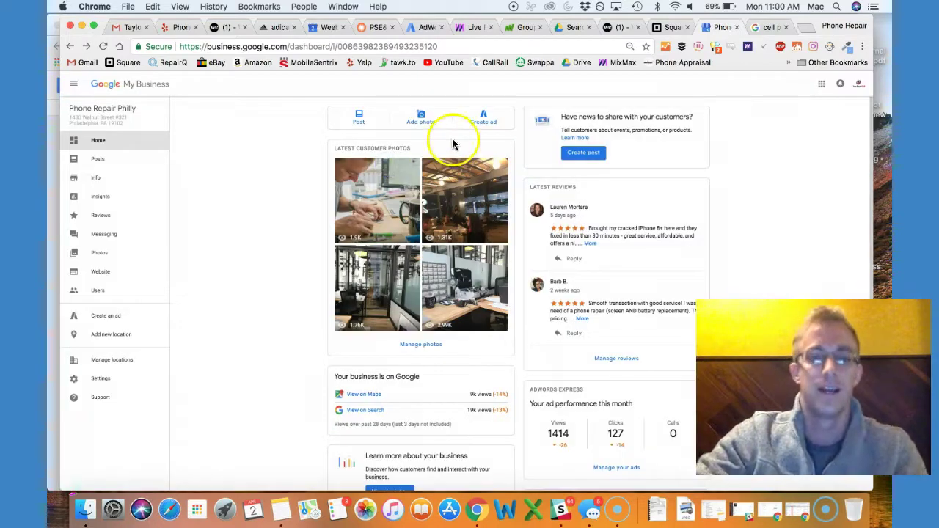
left_click(424, 119)
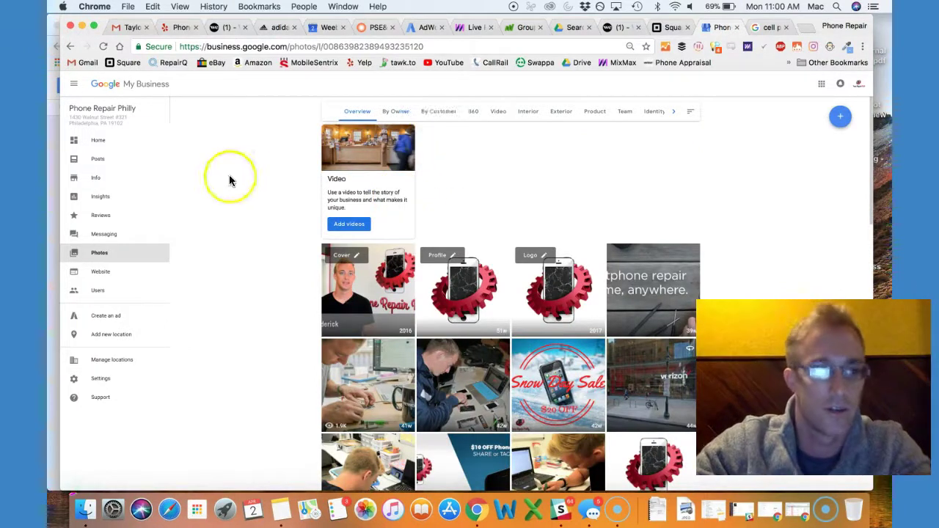
Draft "Phone Repair Philly is a local" as the listing's business description and discard it
left_click(110, 179)
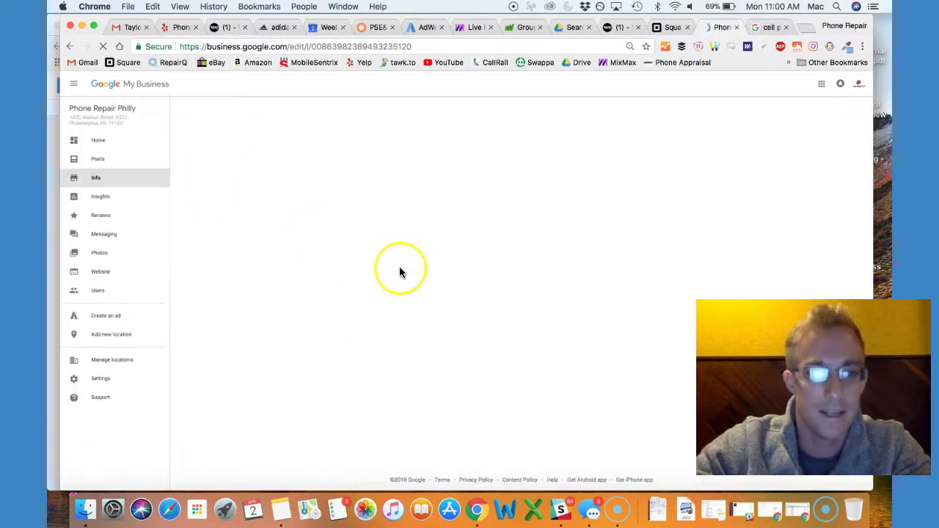
scroll(354, 289, "down", 5)
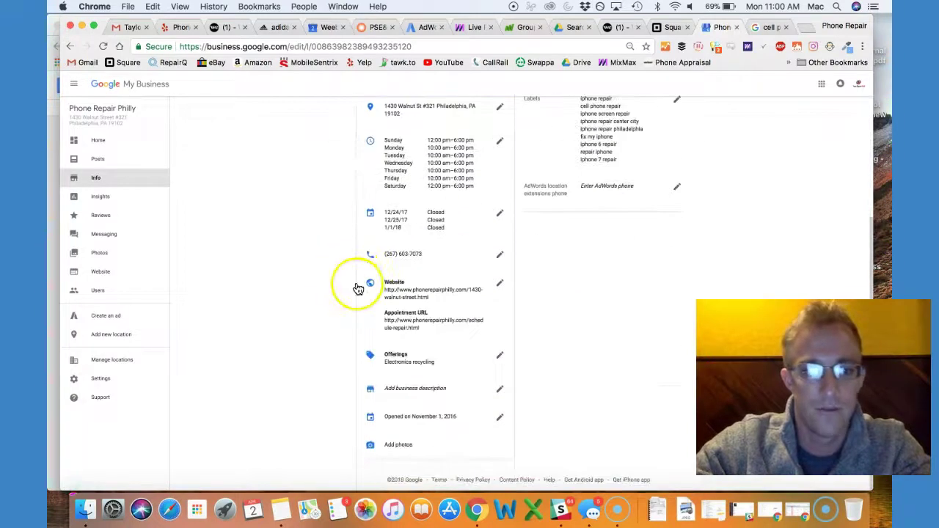
left_click(405, 393)
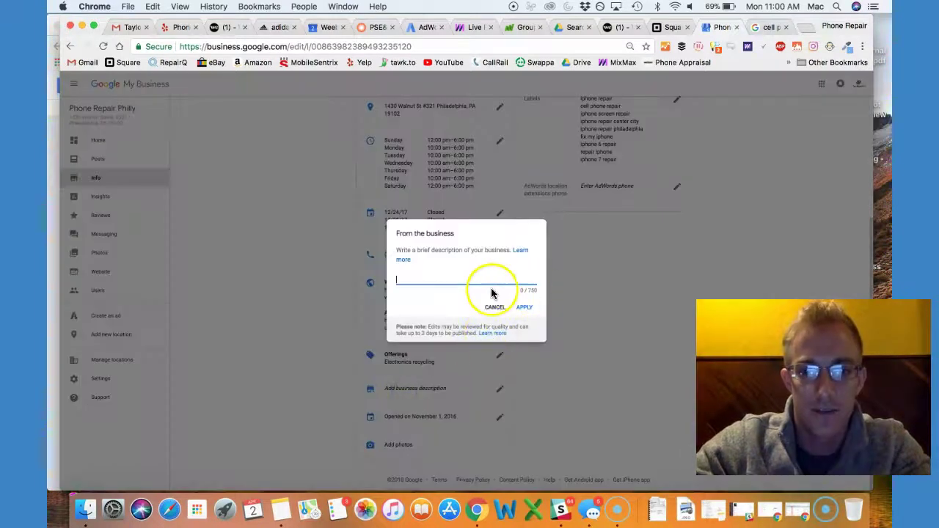
type("Phone Repair Philly is")
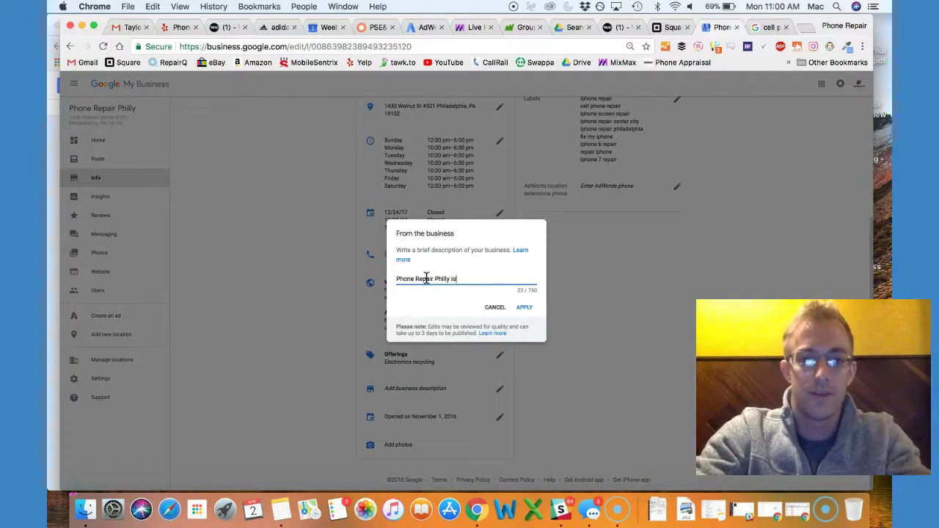
type(" a local")
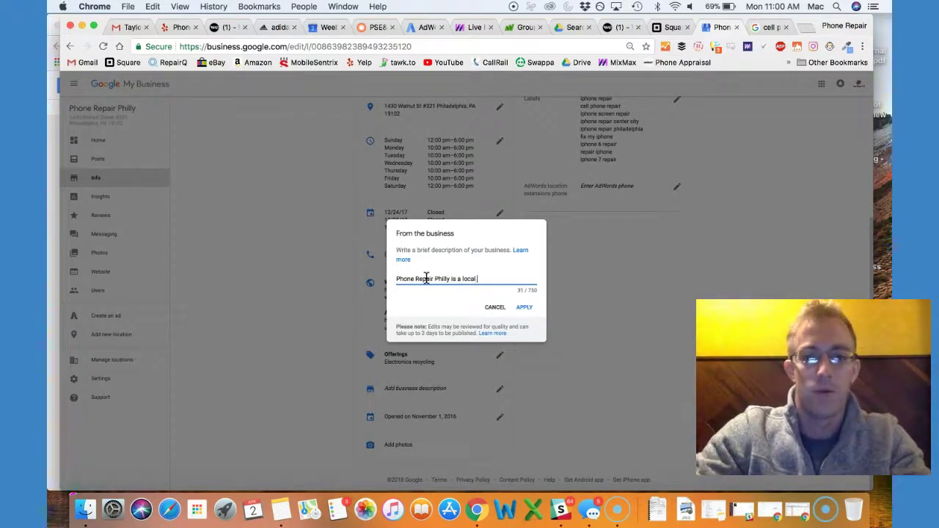
left_click(494, 306)
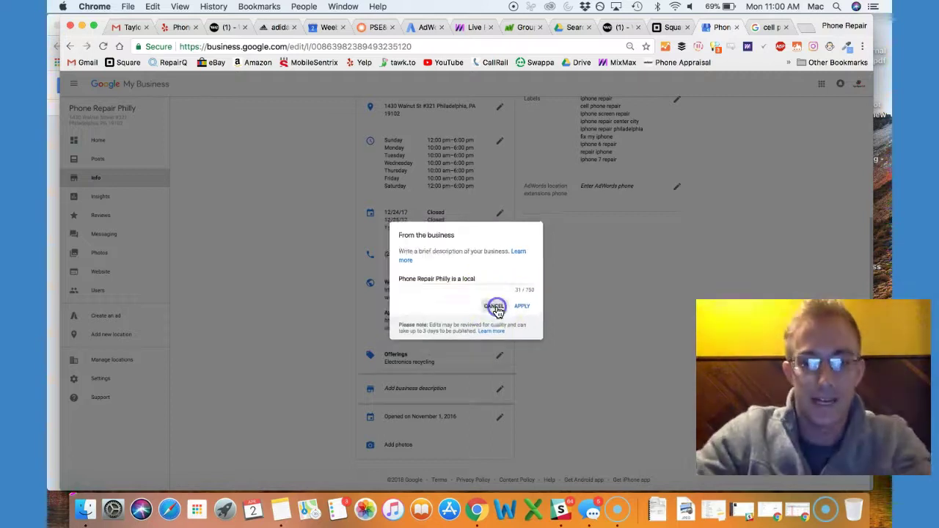
scroll(442, 330, "up", 2)
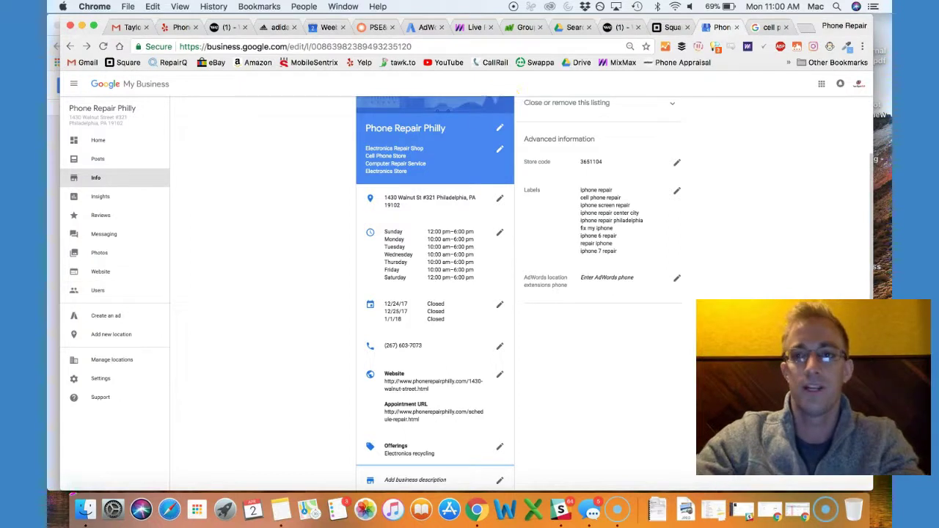
Search Google for "yext", "synup" and "moz local", each in its own new tab
left_click(809, 29)
type("yext")
key("Return")
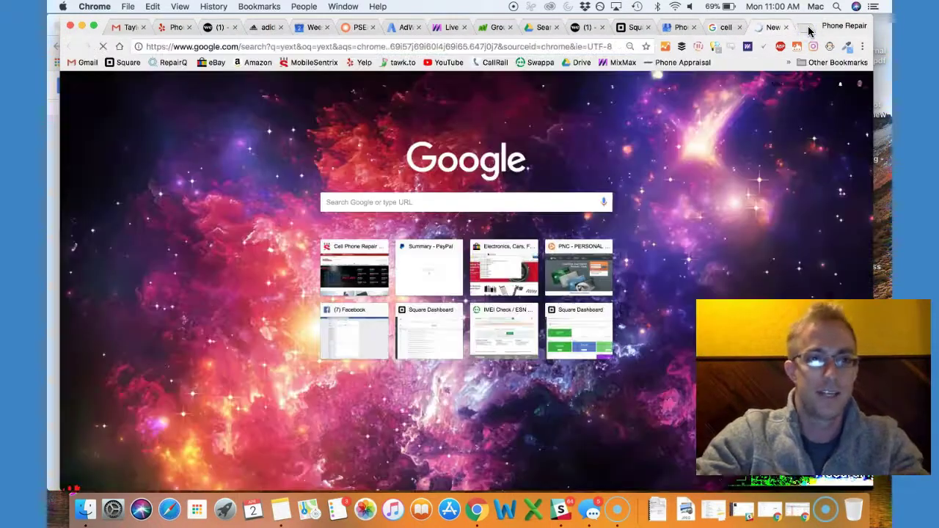
left_click(809, 29)
type("synup")
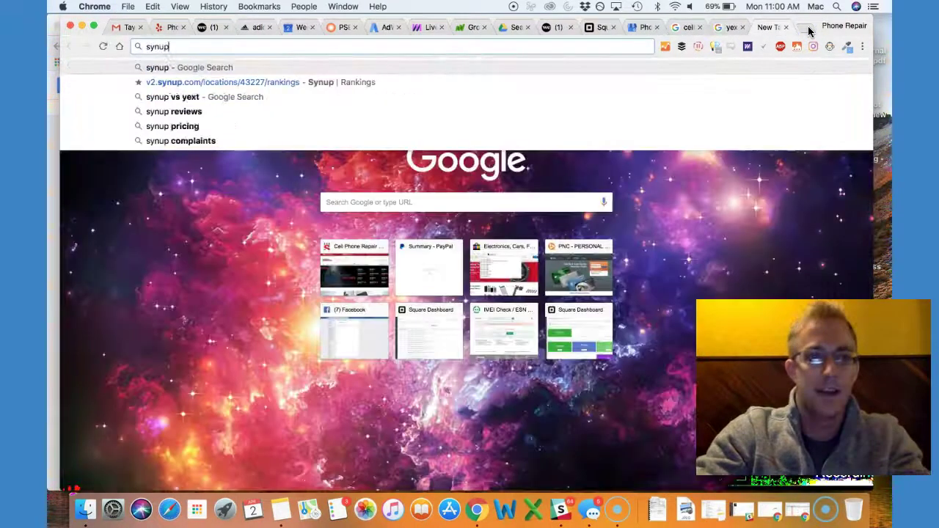
key("Return")
left_click(805, 29)
type("m")
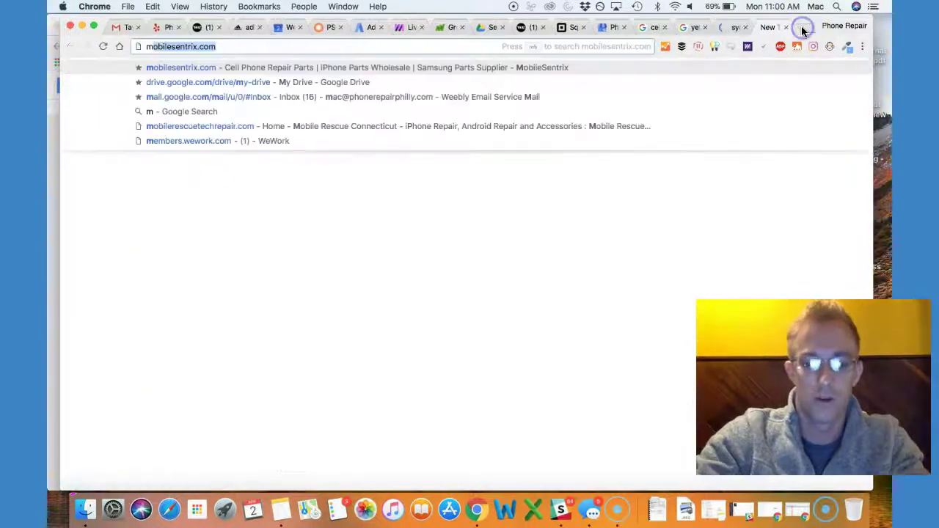
type("oz local")
key("Return")
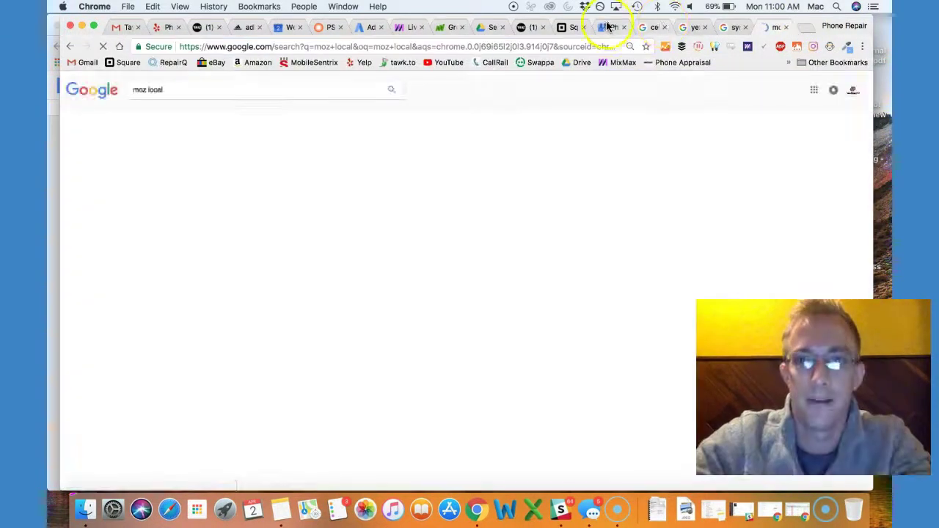
Return to the Phone Repair Philly listing and reply "Thanks so much for the review!" to the newest customer review
left_click(608, 28)
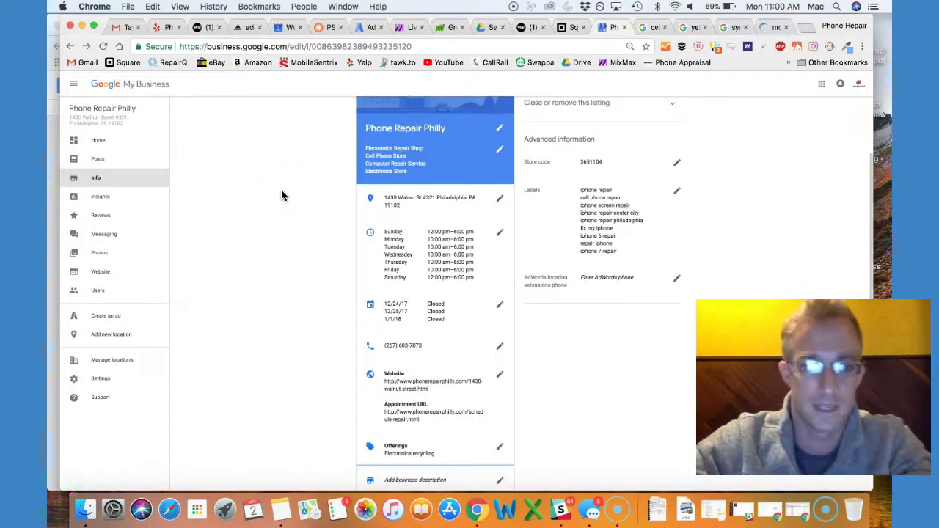
scroll(281, 195, "up", 2)
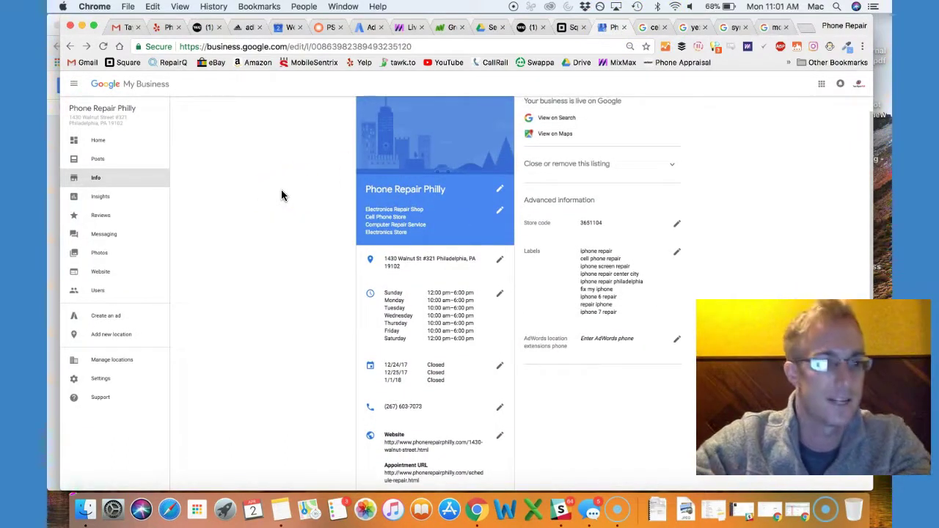
left_click(193, 228)
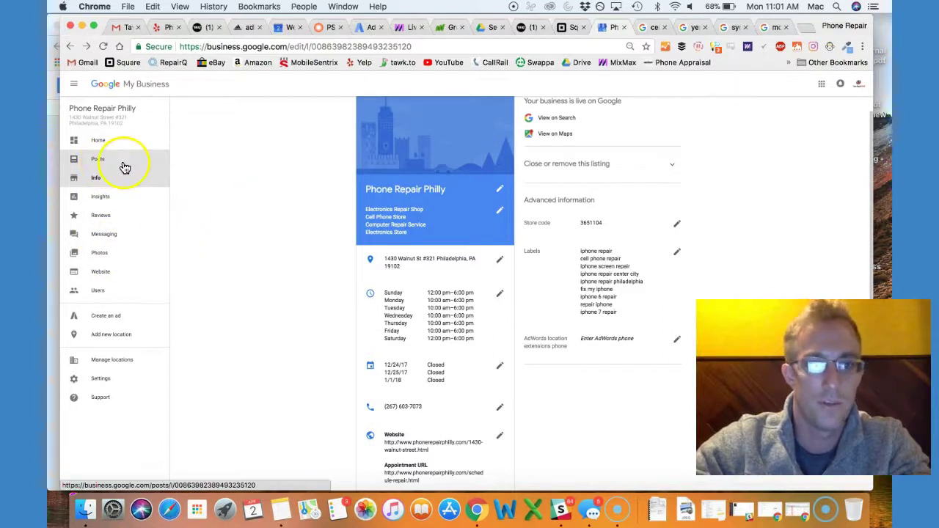
scroll(258, 229, "down", 1)
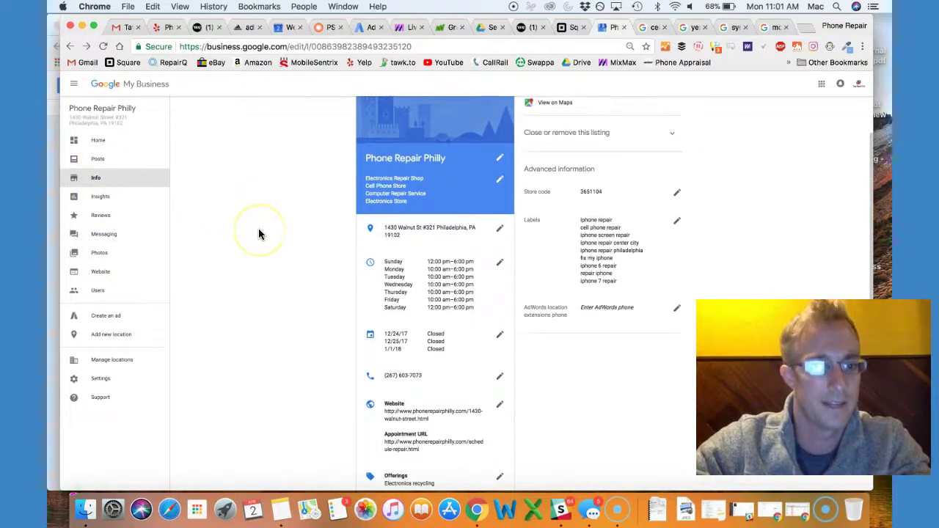
left_click(101, 219)
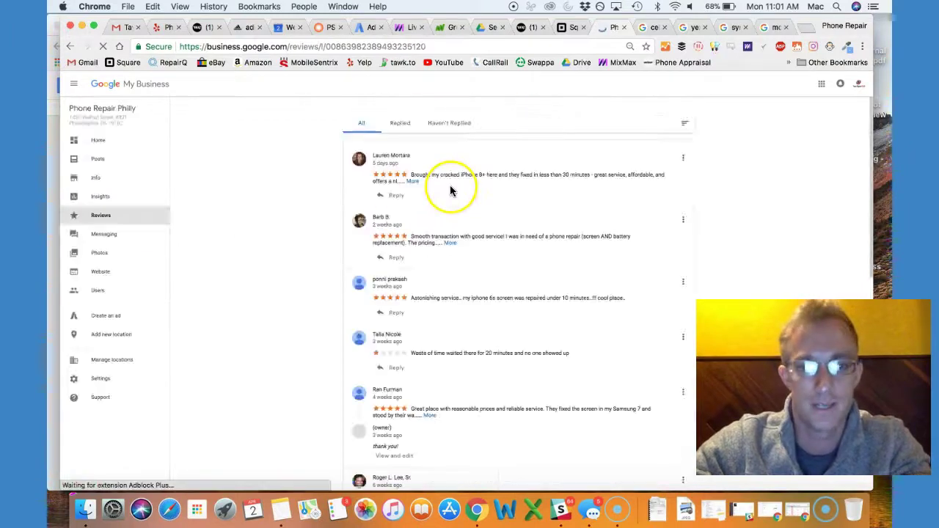
left_click(396, 196)
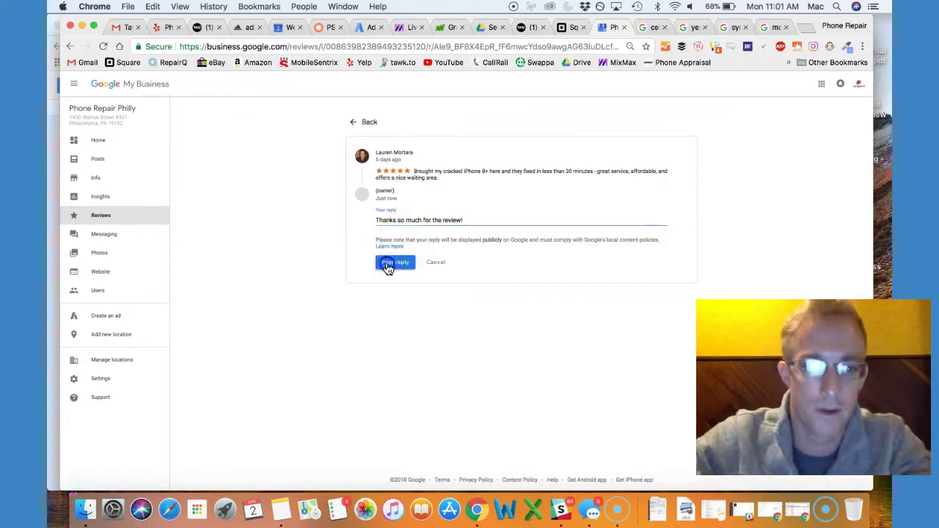
left_click(389, 264)
left_click(354, 122)
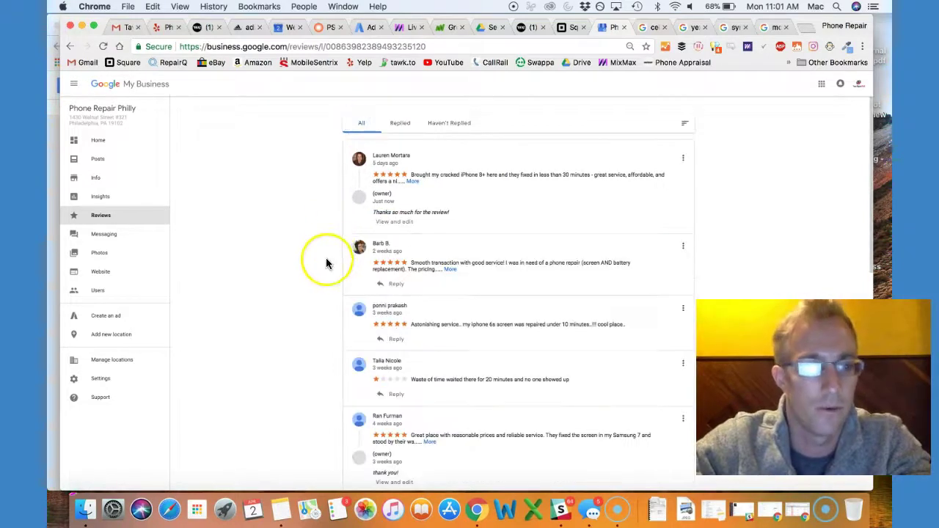
Open the reply form for the one-star review, leave it empty and return to the listing's Home dashboard
left_click(397, 393)
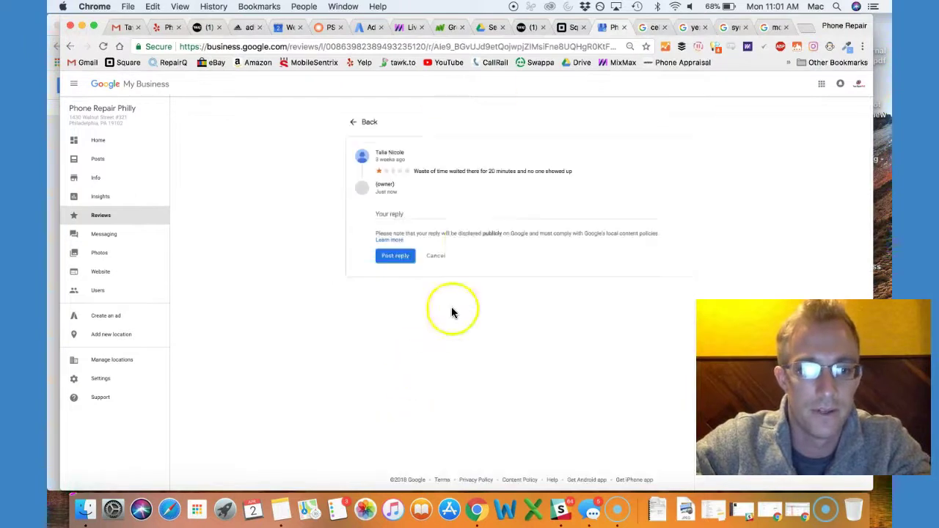
left_click(418, 224)
key("ctrl+a")
key("BackSpace")
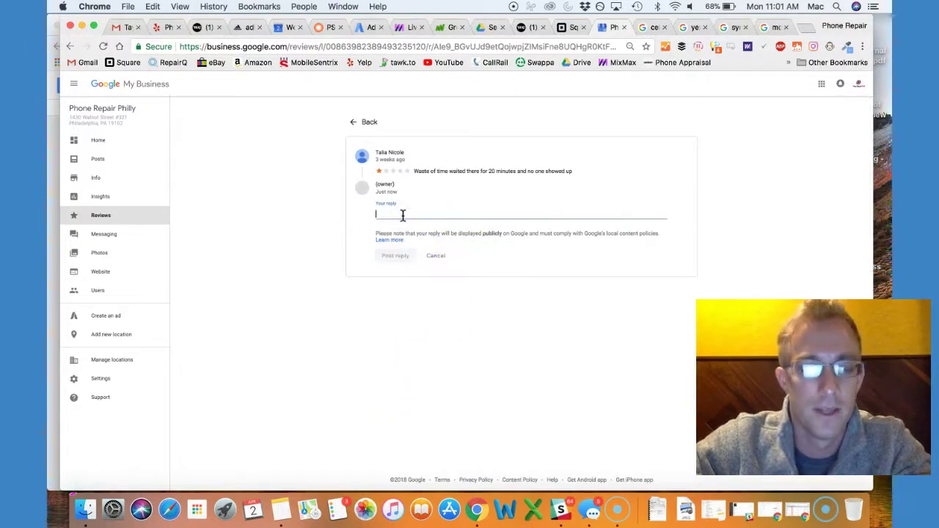
left_click(121, 146)
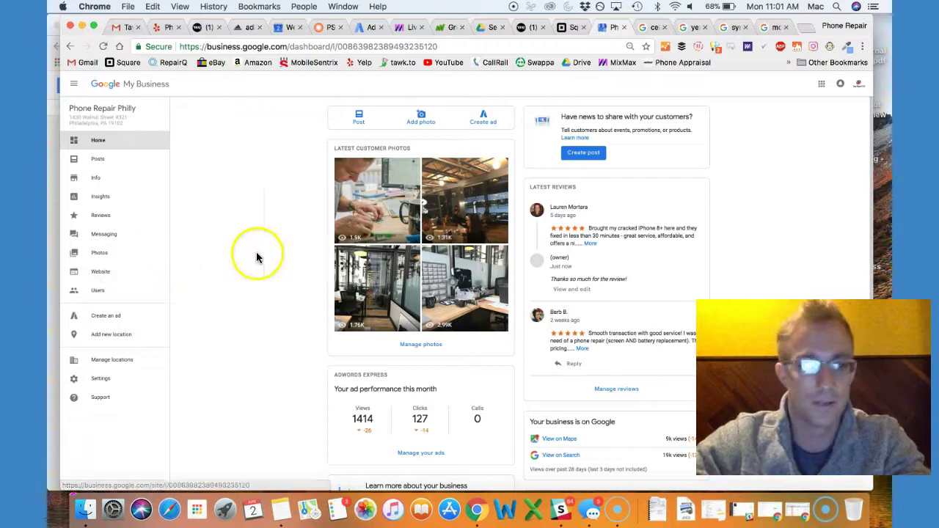
Highlight "Appointment" in the feature list's Appointment Booking item and return to the Phone Repair Philly dashboard
left_click(48, 261)
left_click(341, 347)
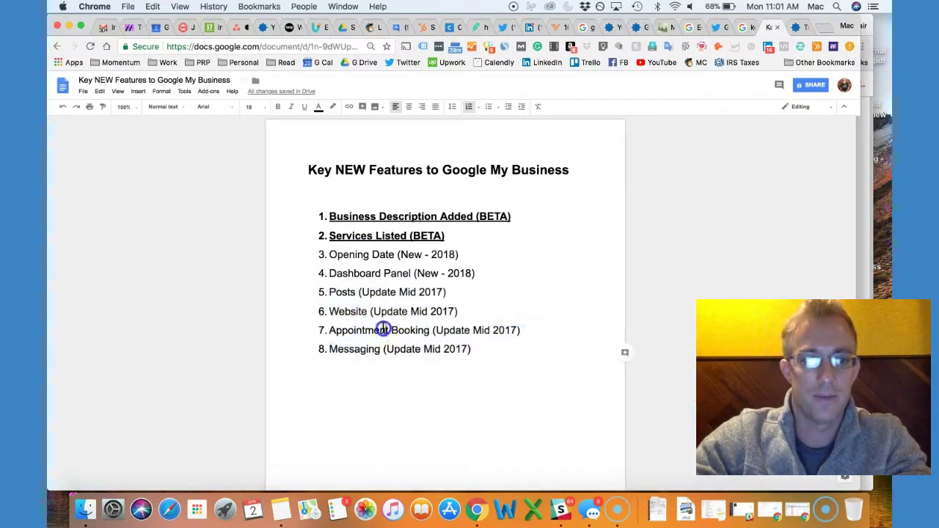
double_click(379, 327)
left_click(882, 204)
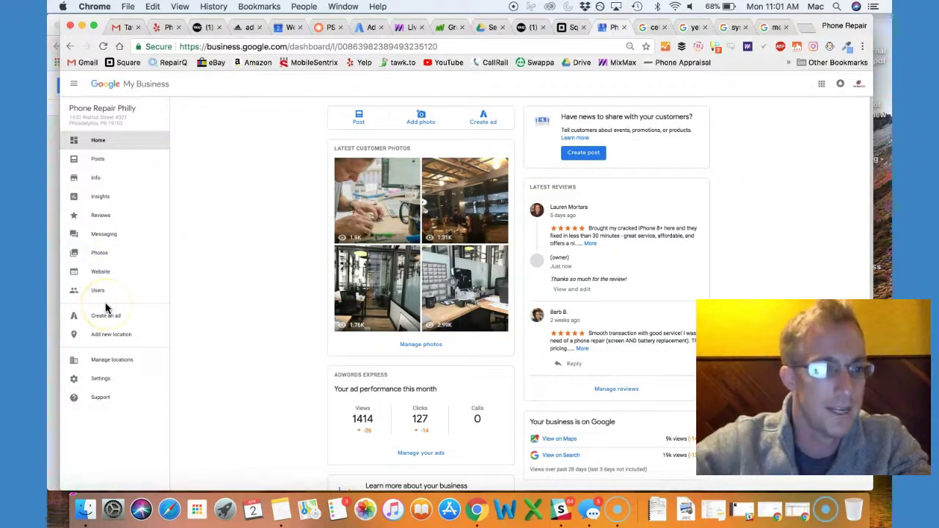
View the Phone Repair Philly listing's Messaging settings and its Info page
left_click(107, 230)
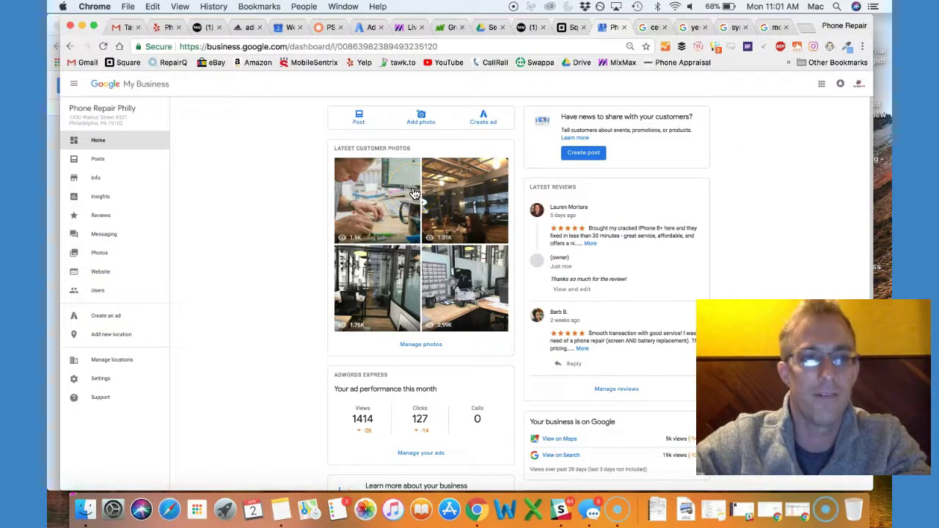
left_click(112, 233)
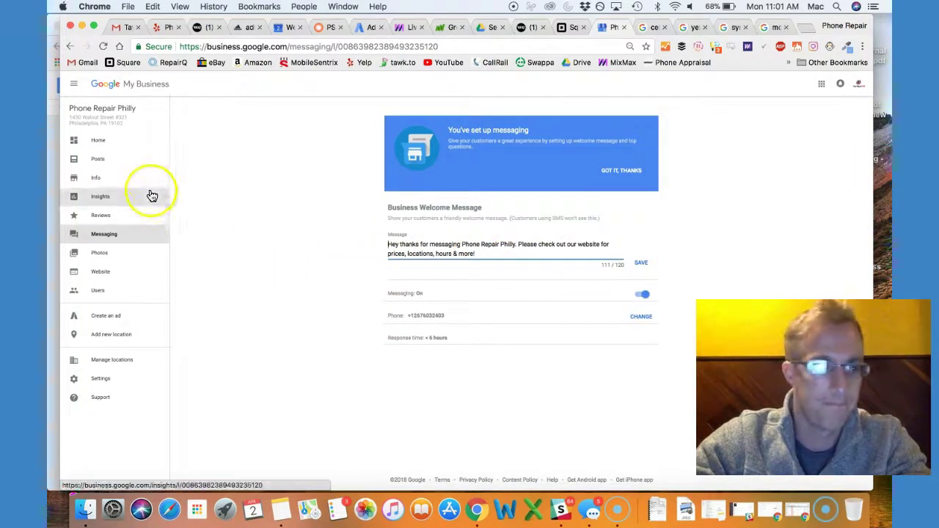
left_click(99, 178)
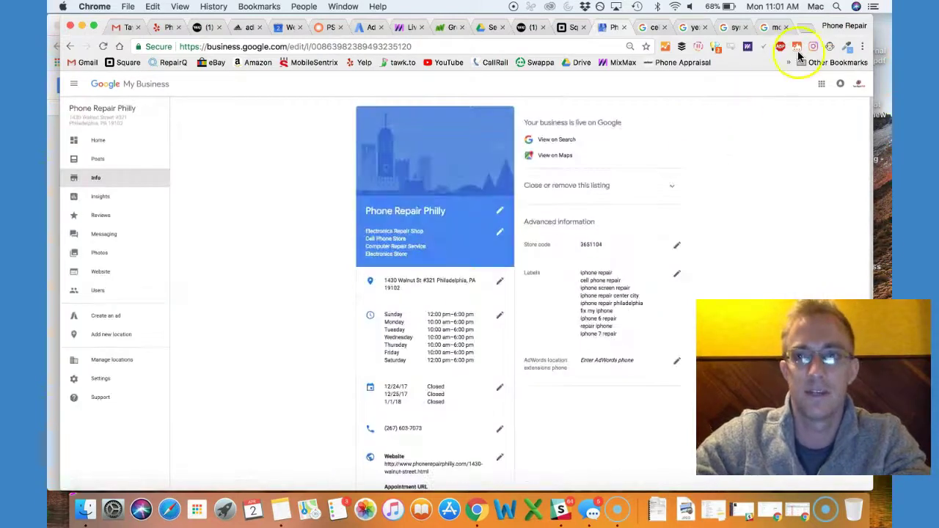
Look through the Search Engine Land article on adding a business description, including its screenshot of the description editor
left_click(55, 157)
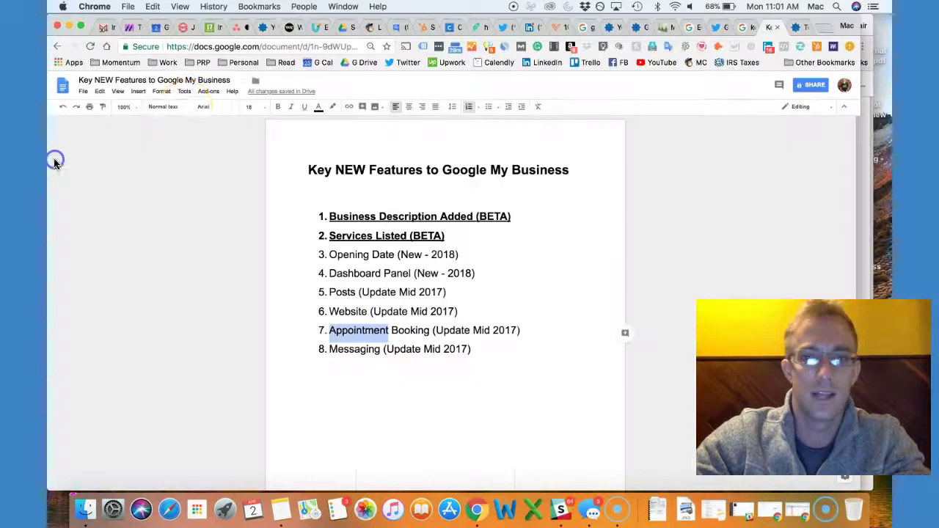
left_click(613, 28)
scroll(449, 240, "down", 3)
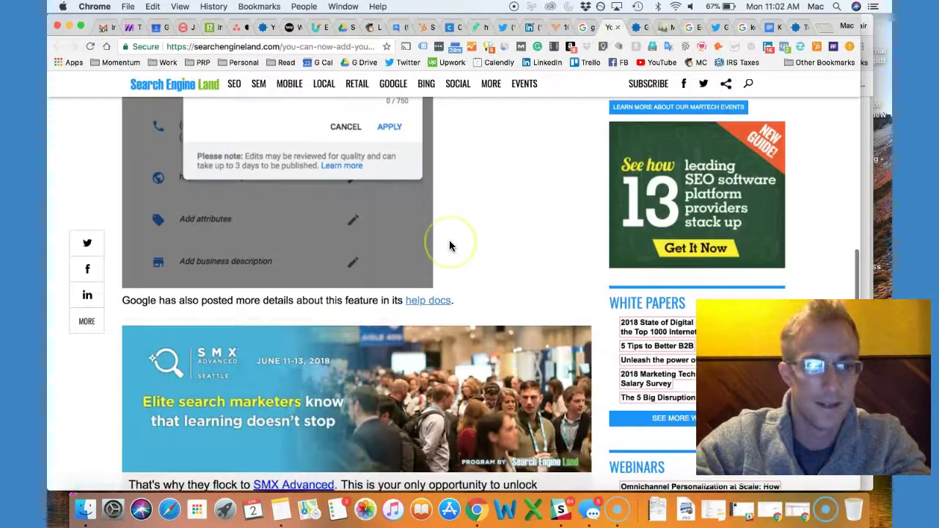
scroll(450, 245, "up", 12)
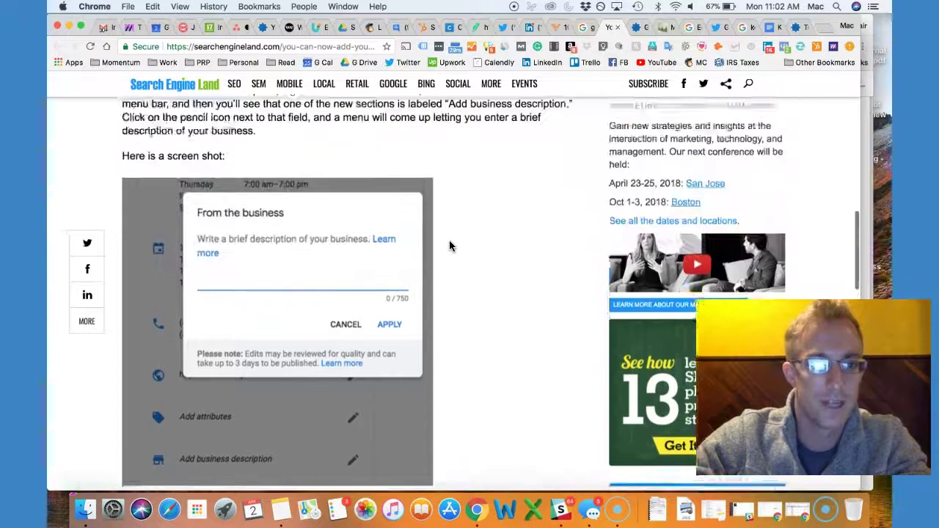
scroll(450, 246, "up", 5)
Examine the article "Google adding business descriptions in Google My Business & local panel", including its screenshots and the description rules
key("ctrl+Tab")
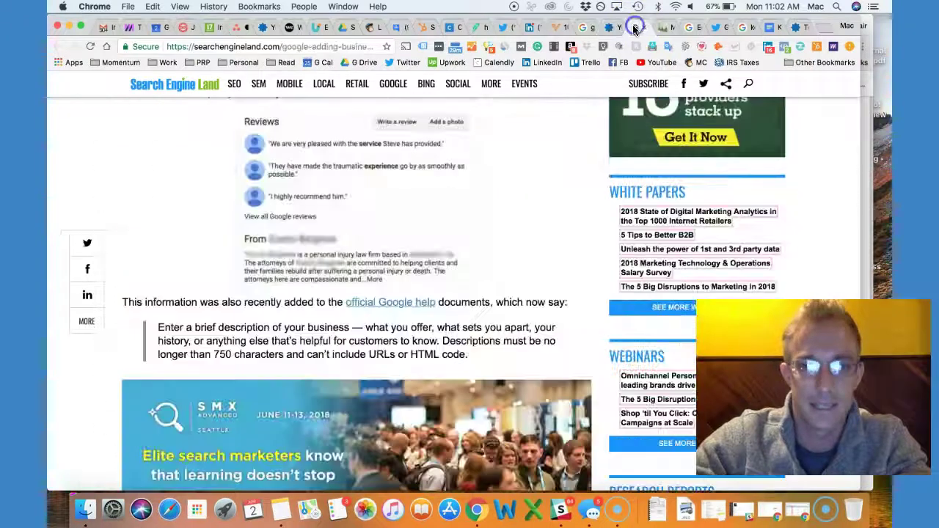
scroll(440, 241, "up", 3)
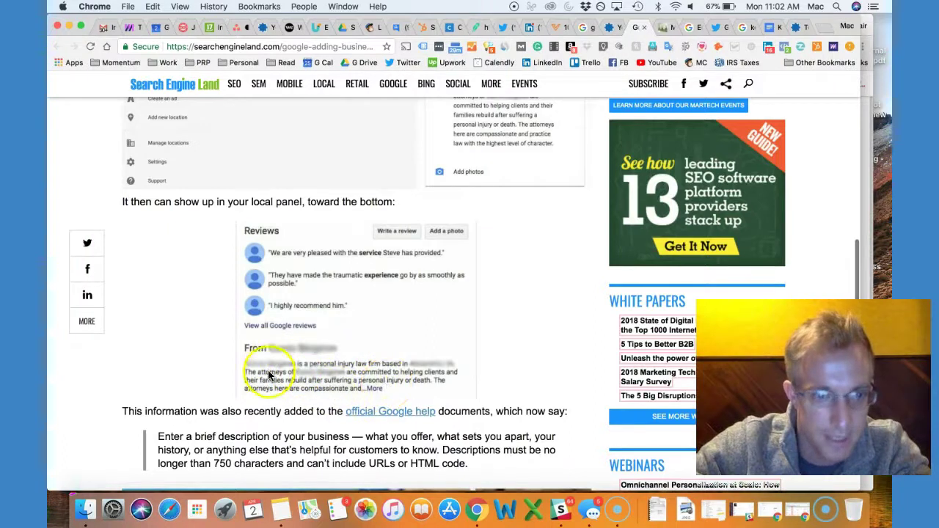
scroll(269, 374, "up", 2)
scroll(315, 370, "up", 5)
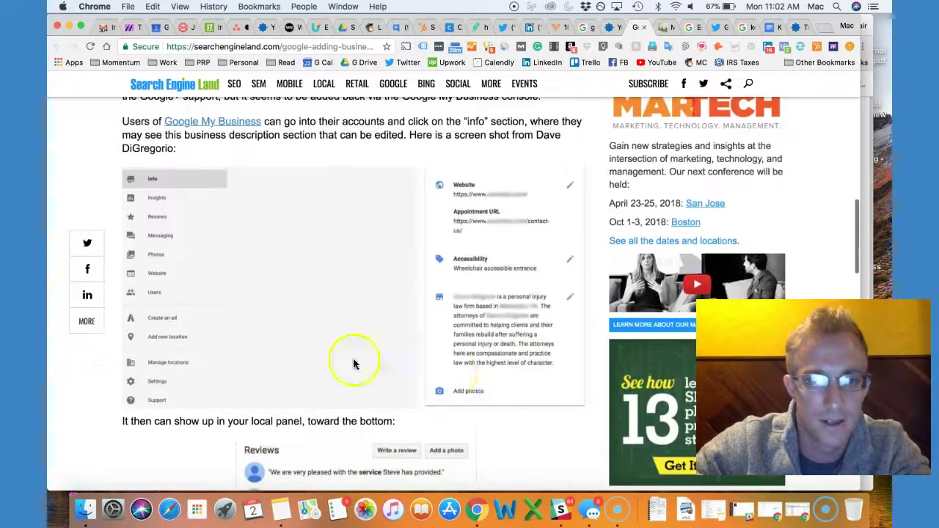
scroll(379, 328, "down", 8)
scroll(378, 328, "down", 2)
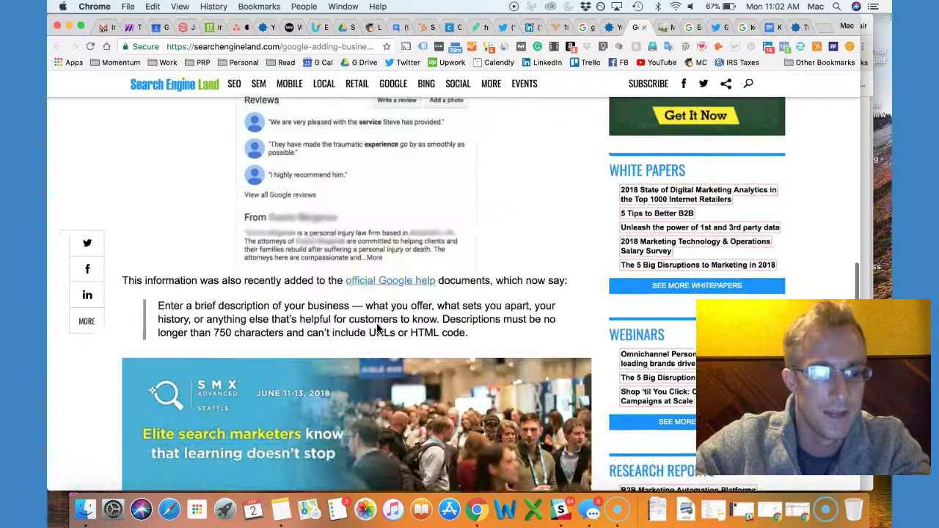
scroll(404, 257, "up", 10)
scroll(409, 260, "up", 6)
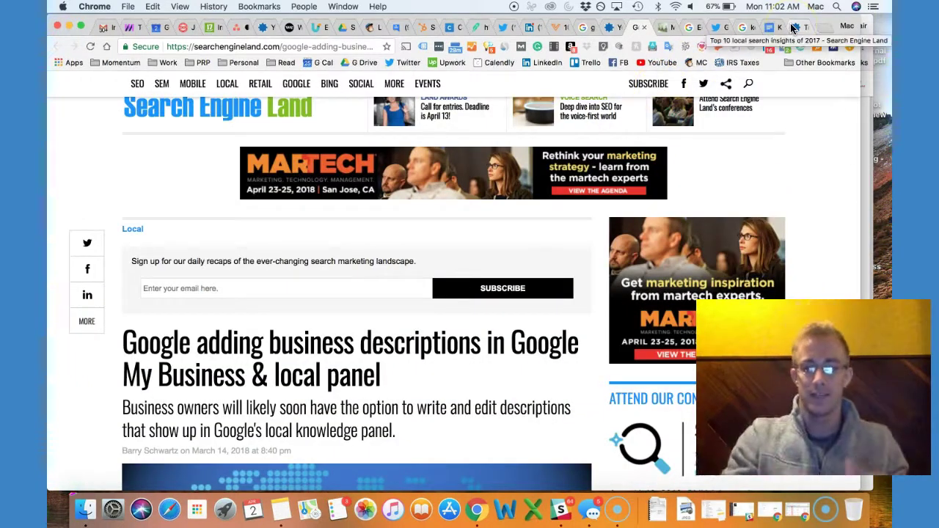
Return to the Phone Repair Philly Info page and search Google in a new tab for "cell phone repair shops in philadelphia"
left_click(865, 147)
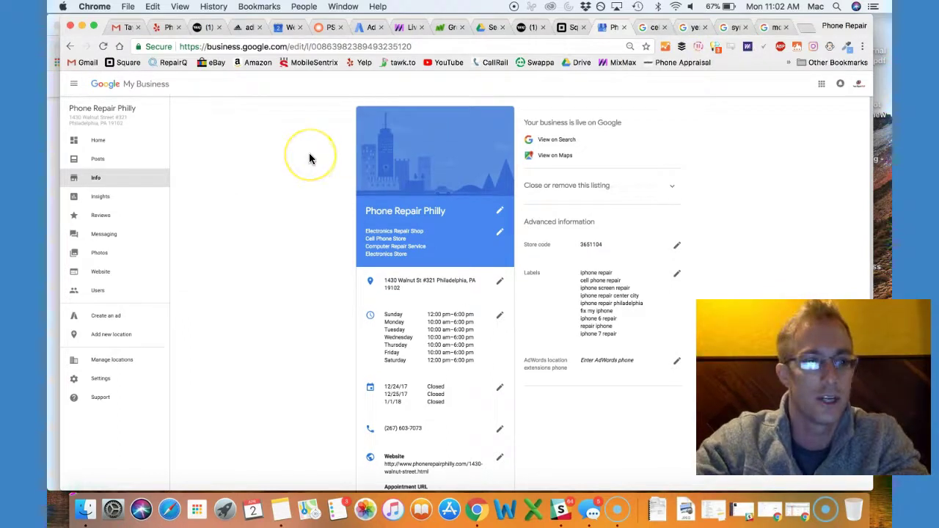
scroll(310, 155, "down", 1)
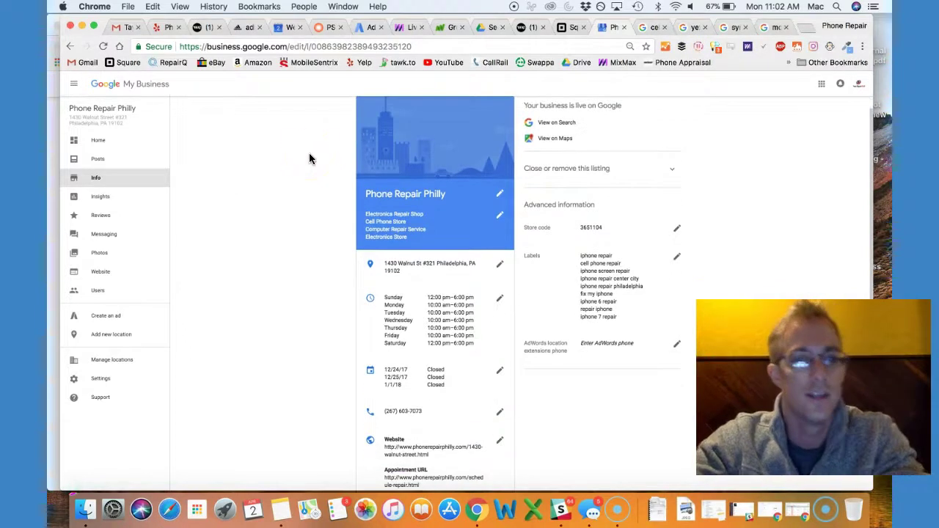
left_click(805, 28)
type("phone")
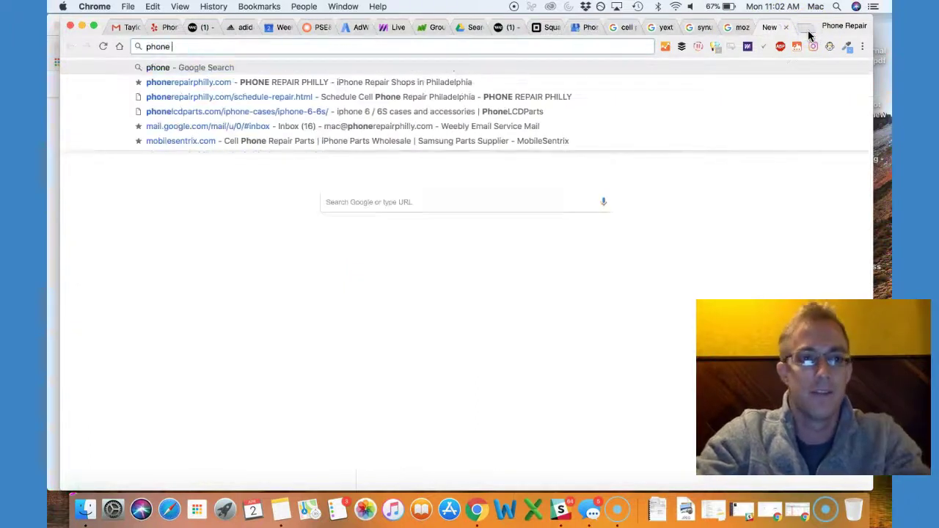
key("BackSpace")
key("BackSpace")
key("BackSpace")
key("BackSpace")
key("BackSpace")
key("BackSpace")
type("cell ph")
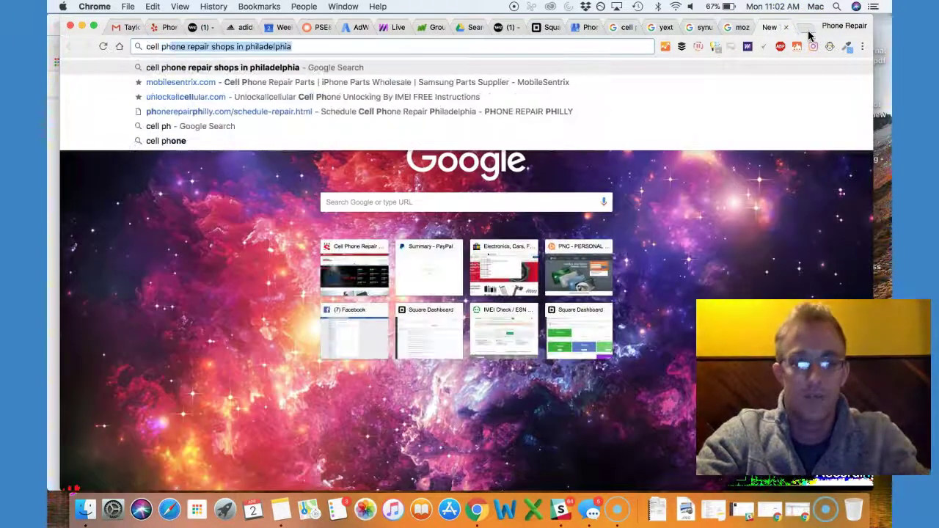
type("one")
key("Return")
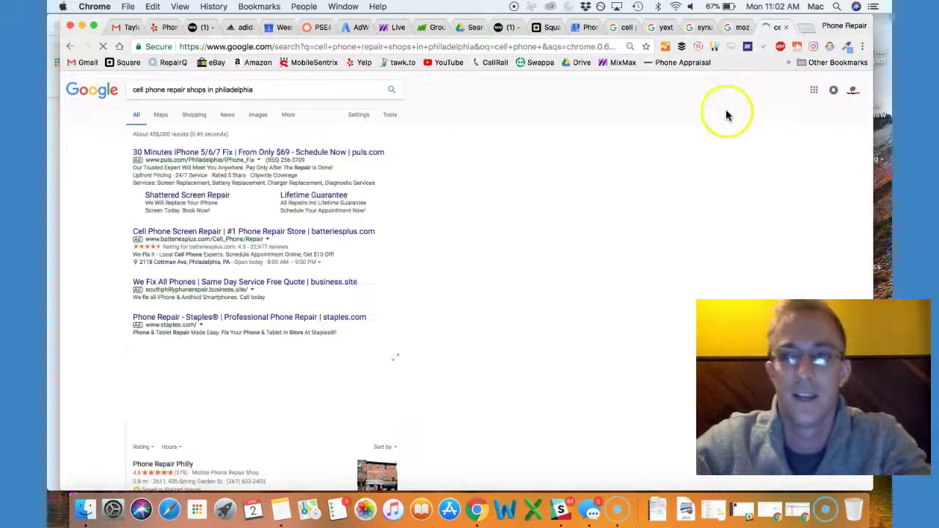
Review the local map results, check Phone Repair Philly's panel in the earlier search tab, and return to the business descriptions article
scroll(543, 146, "down", 2)
scroll(543, 152, "down", 3)
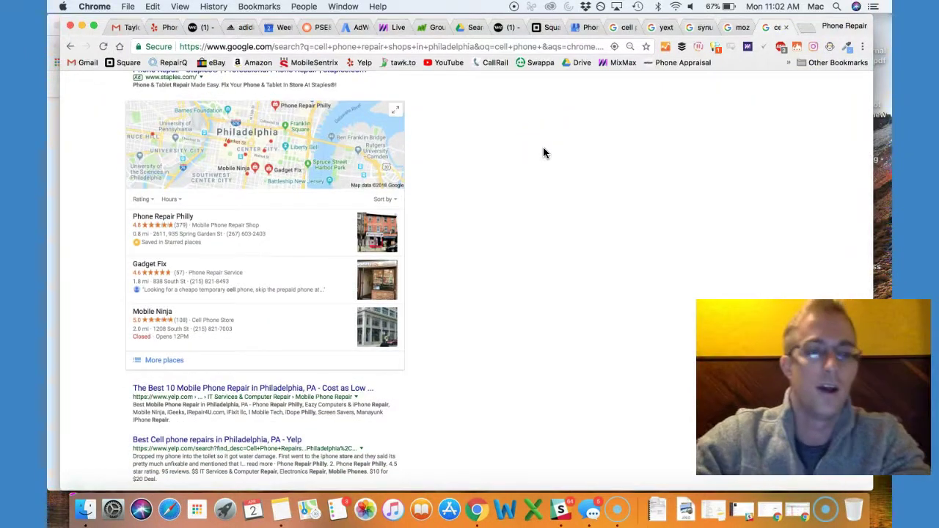
scroll(543, 151, "down", 1)
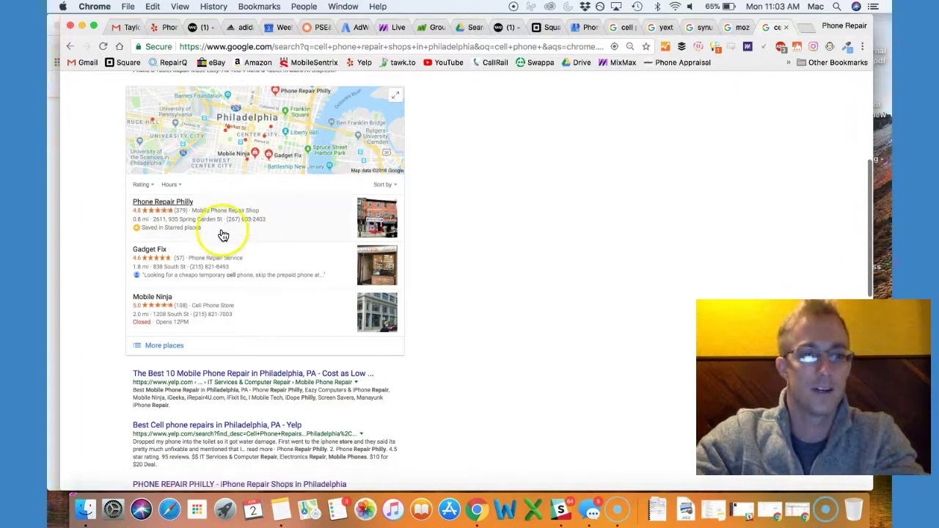
scroll(458, 204, "up", 6)
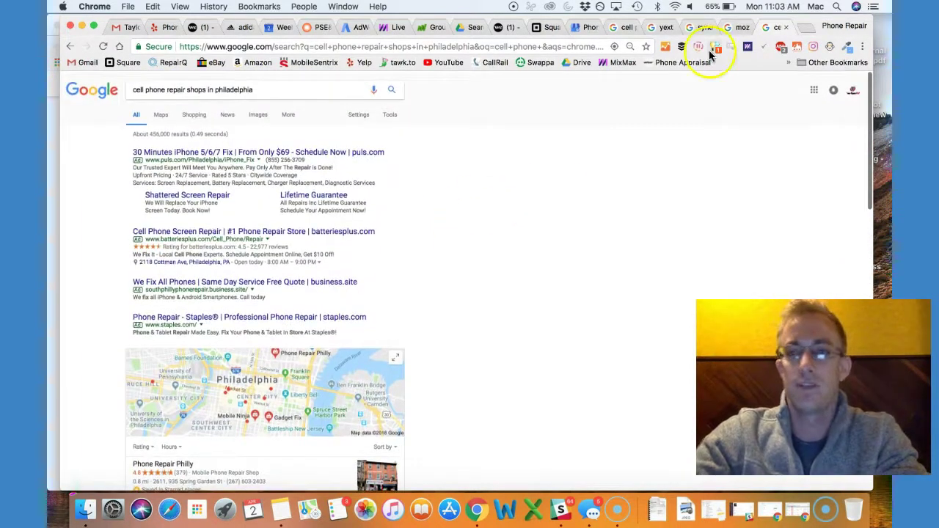
left_click(612, 29)
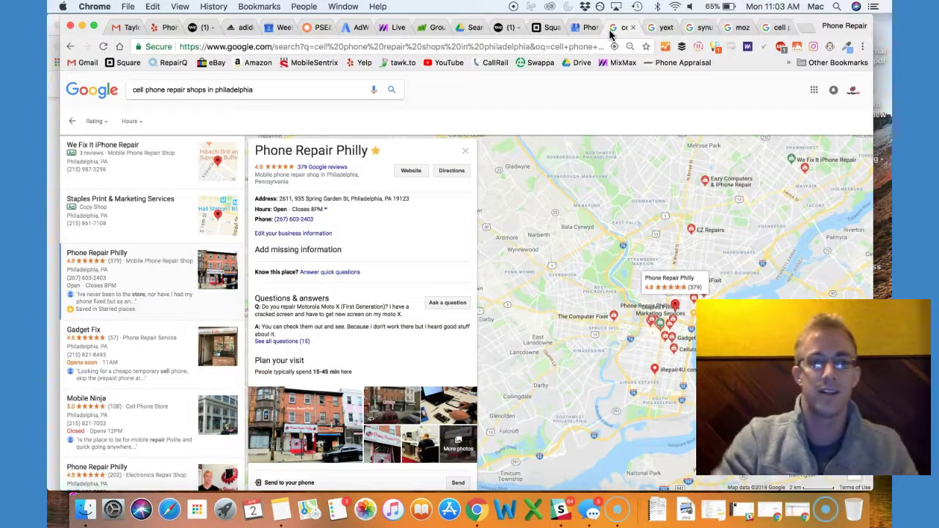
left_click(55, 150)
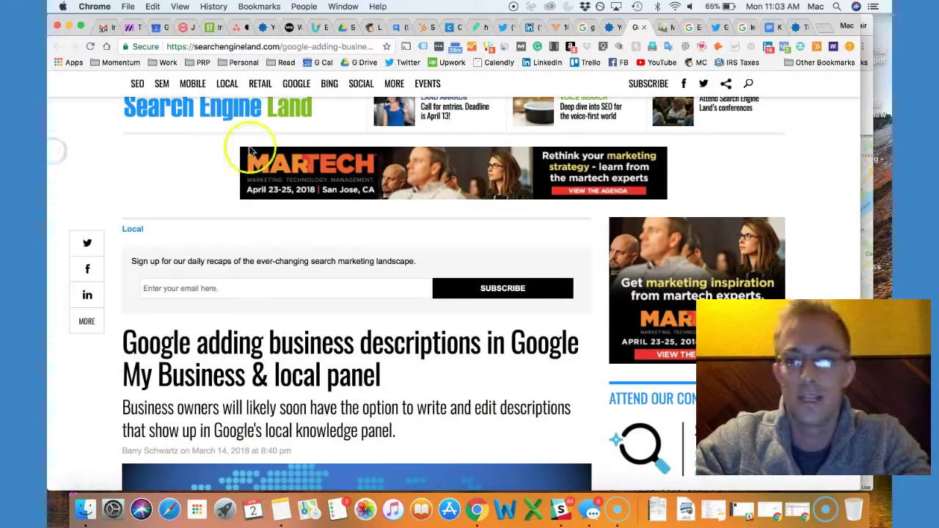